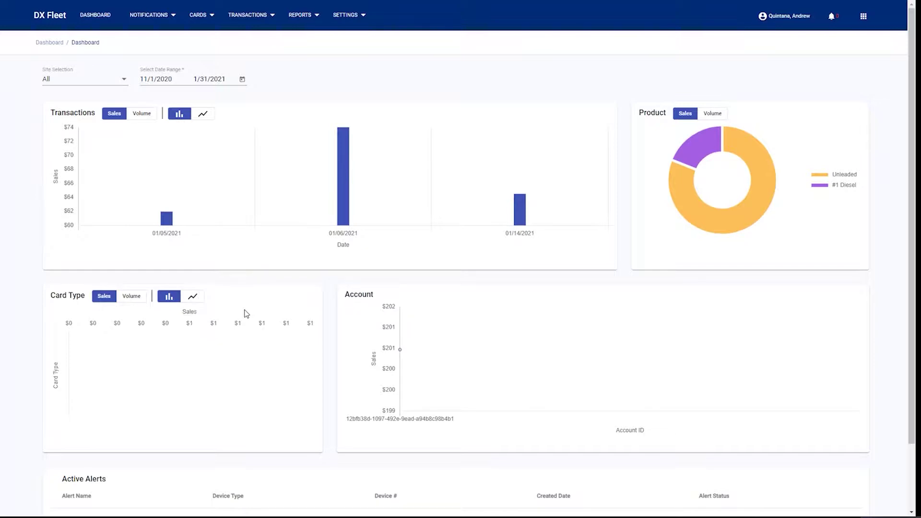
Filter the dashboard to site 001-John's Petro fuel to show its pump and FIT panels.
left_click(126, 79)
left_click(107, 100)
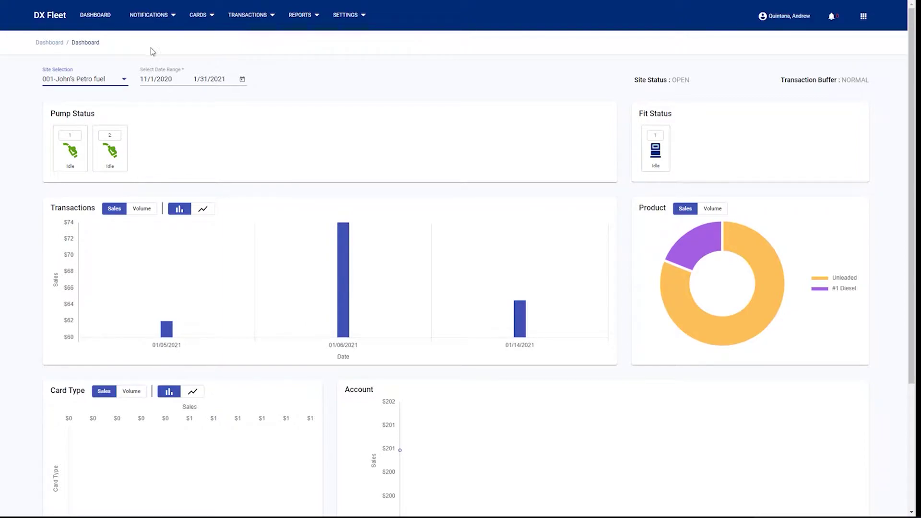
left_click(137, 21)
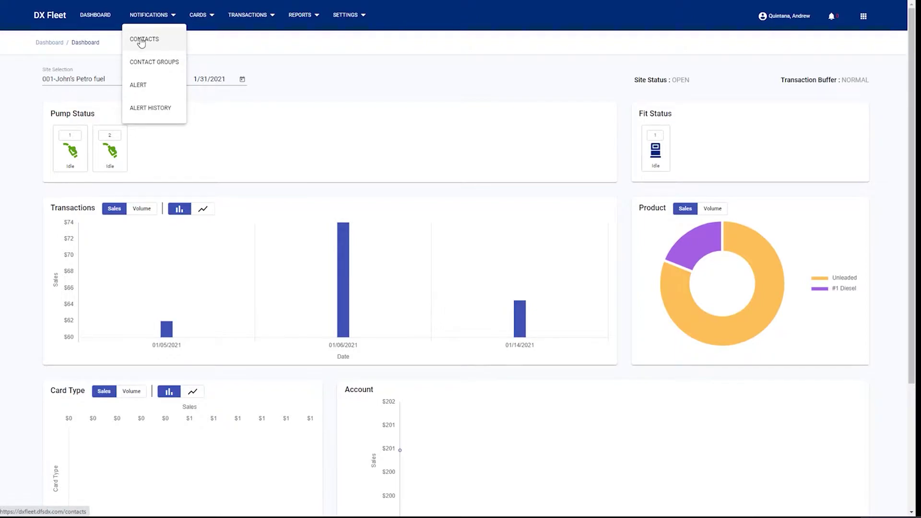
Start a new contact from the Contacts list with Accept Text Messages switched on.
left_click(141, 41)
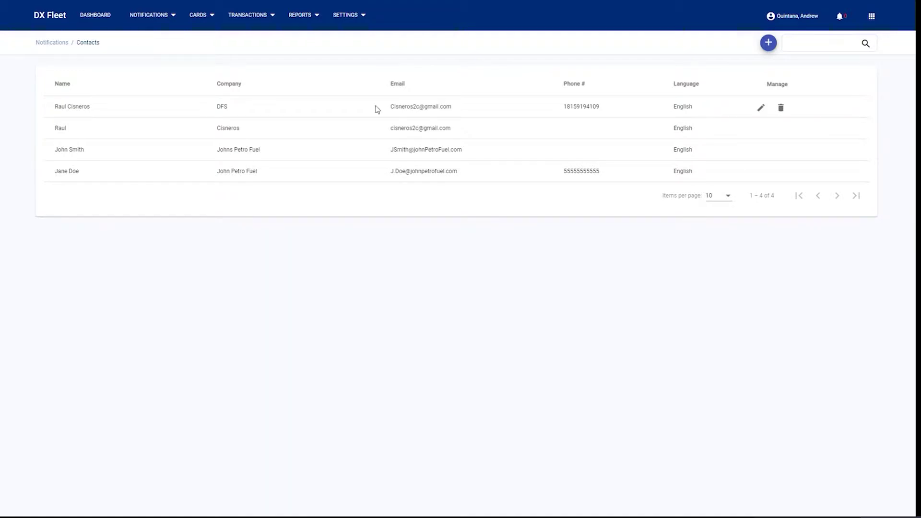
left_click(766, 45)
left_click(86, 106)
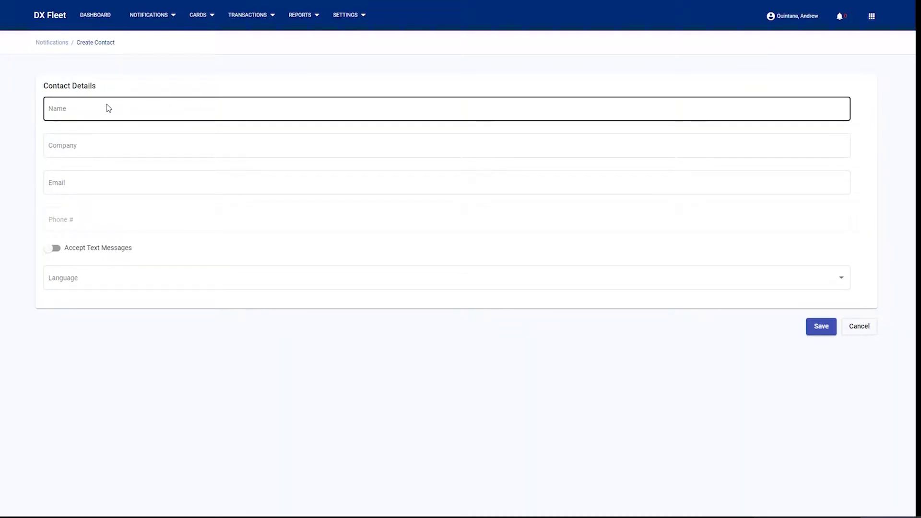
left_click(55, 249)
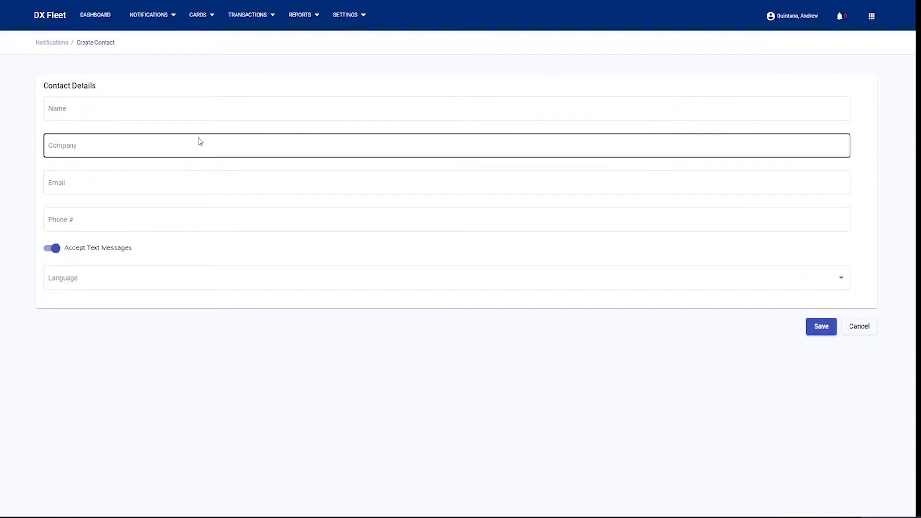
left_click(154, 20)
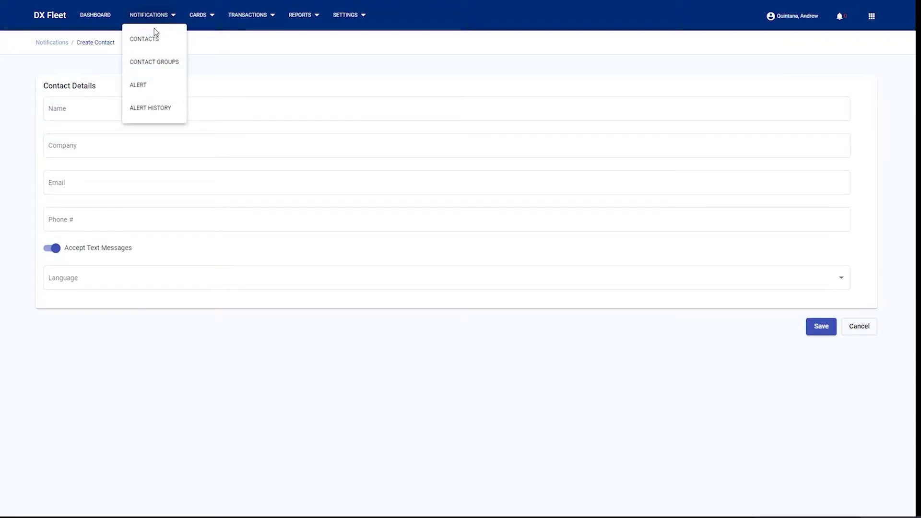
Start a new contact group and add two available contacts as members.
left_click(154, 62)
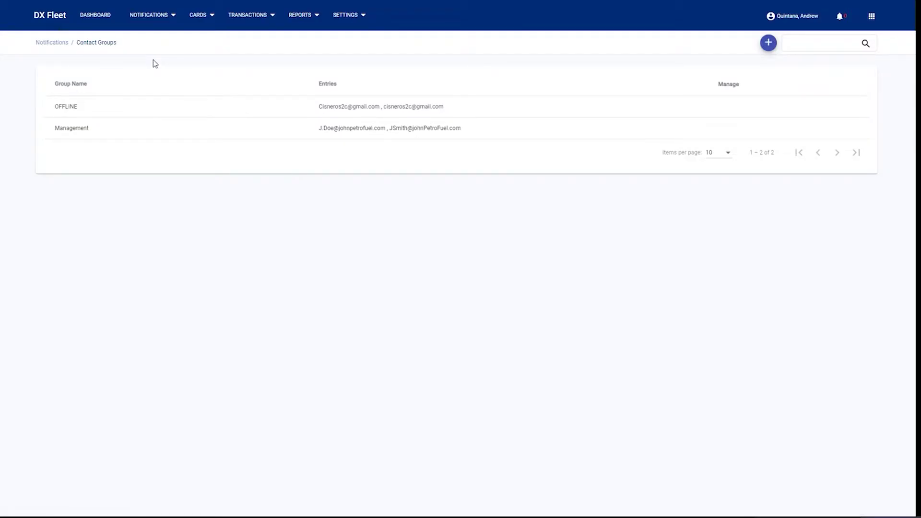
left_click(767, 43)
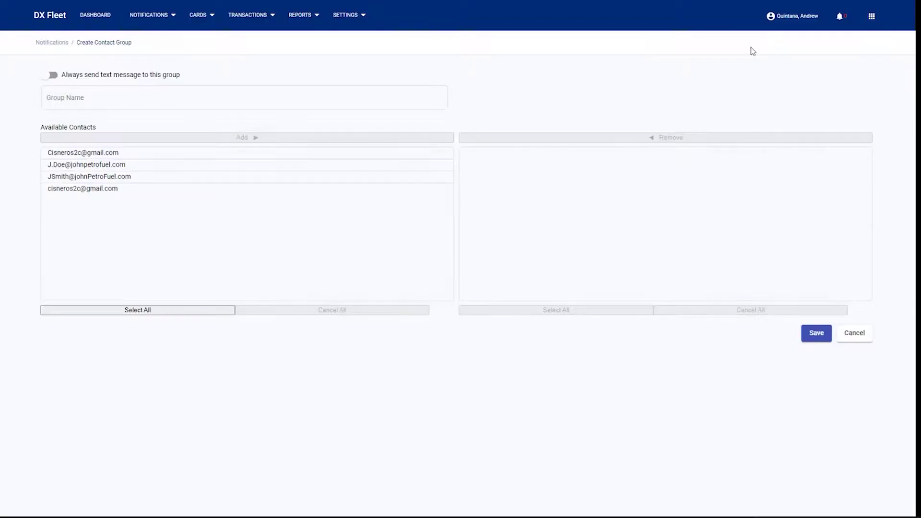
left_click(105, 155)
left_click(268, 140)
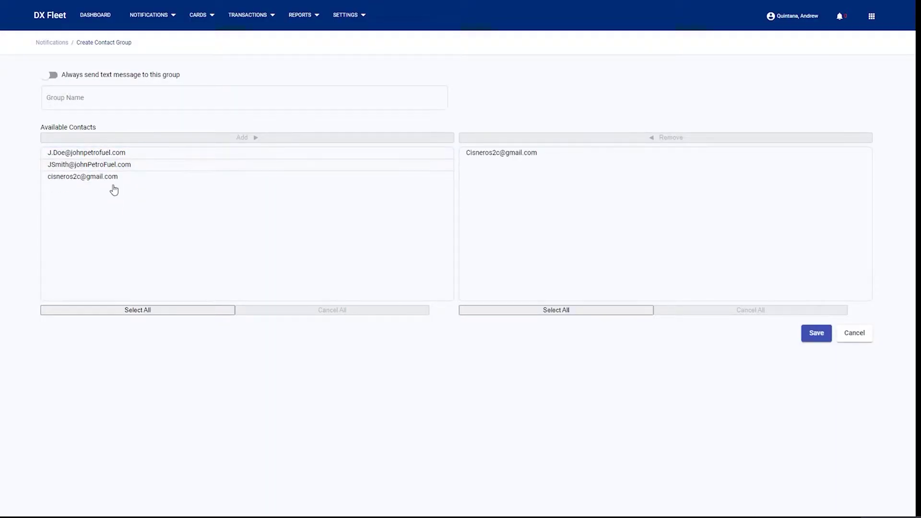
left_click(124, 165)
left_click(263, 138)
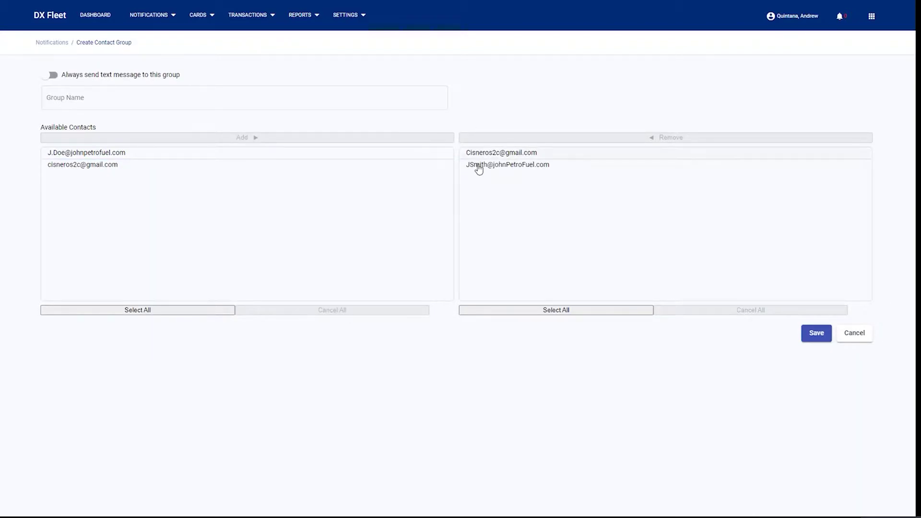
Try saving the contact group with its Group Name left empty.
left_click(138, 106)
left_click(138, 106)
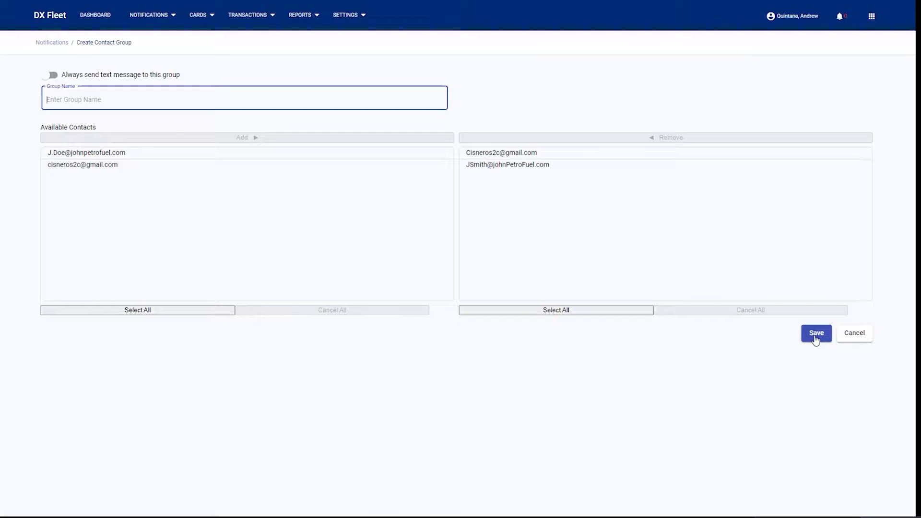
left_click(145, 35)
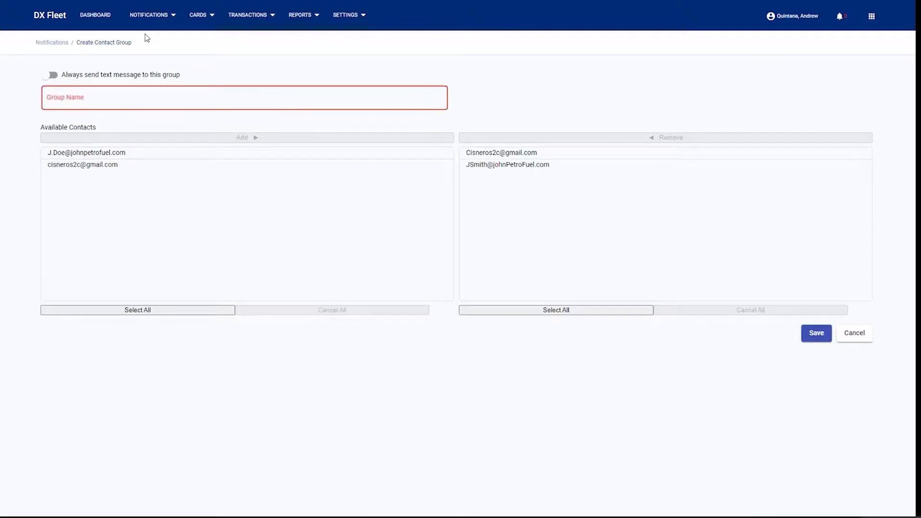
left_click(148, 14)
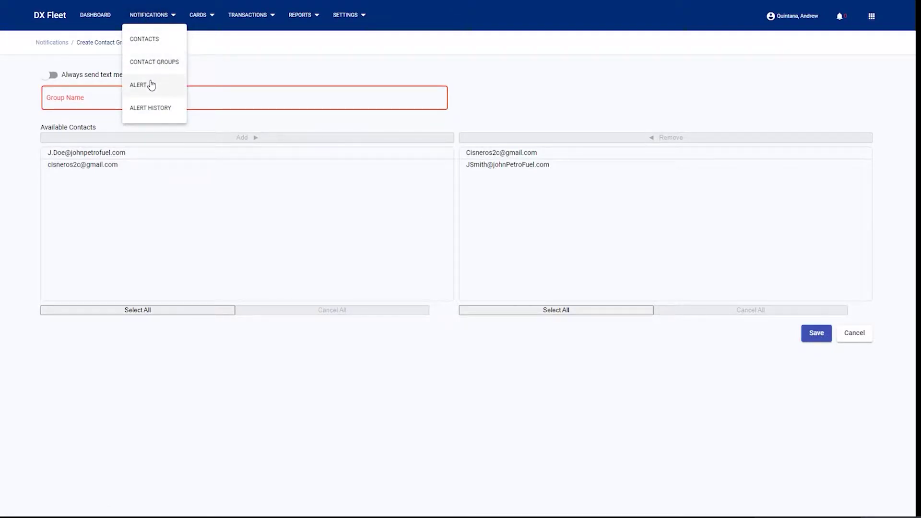
Route the FIT Down alert to the Management group, keeping it enabled with Immediate notify-after.
left_click(151, 86)
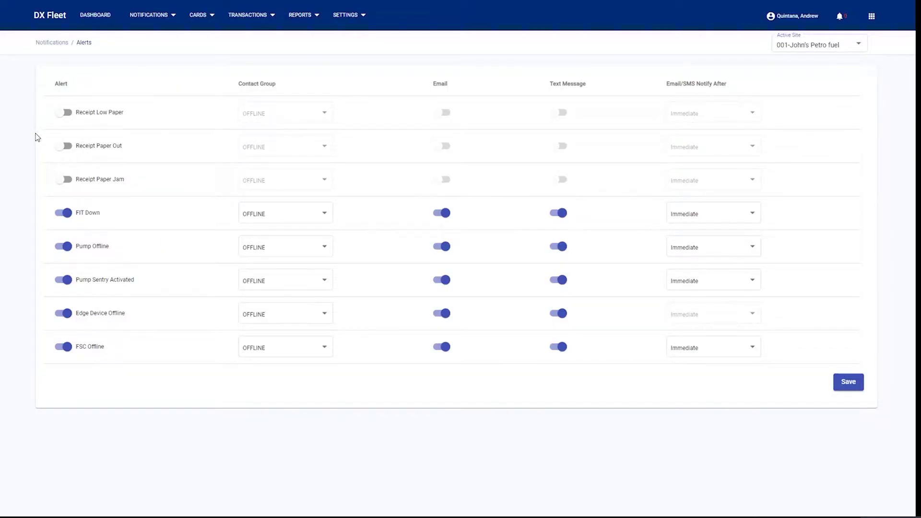
left_click(321, 214)
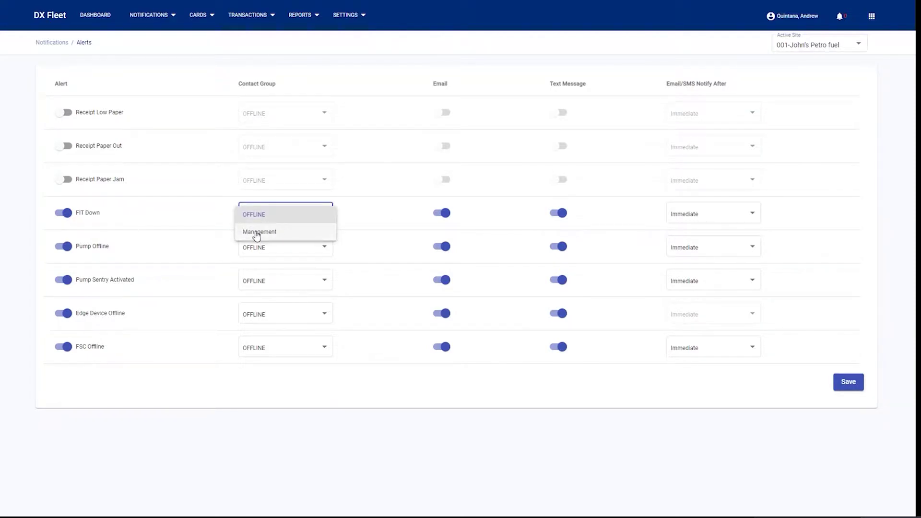
left_click(258, 232)
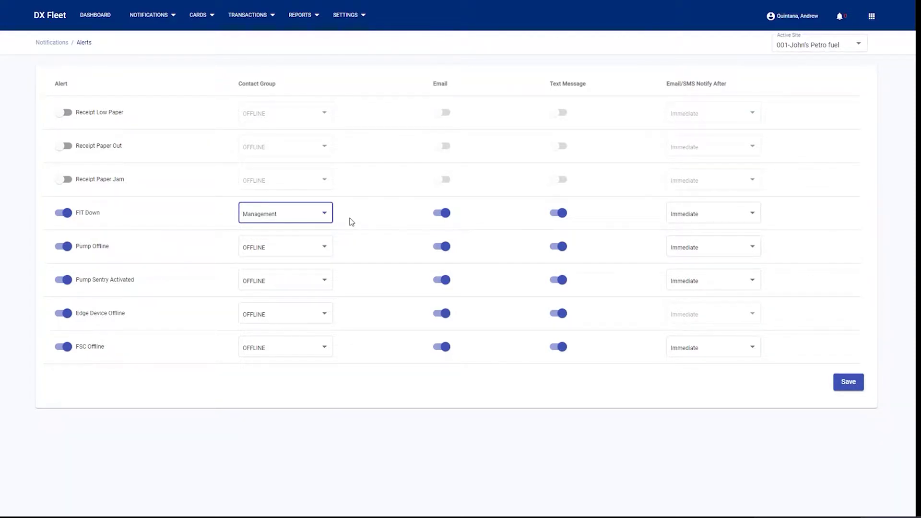
left_click(60, 215)
left_click(63, 216)
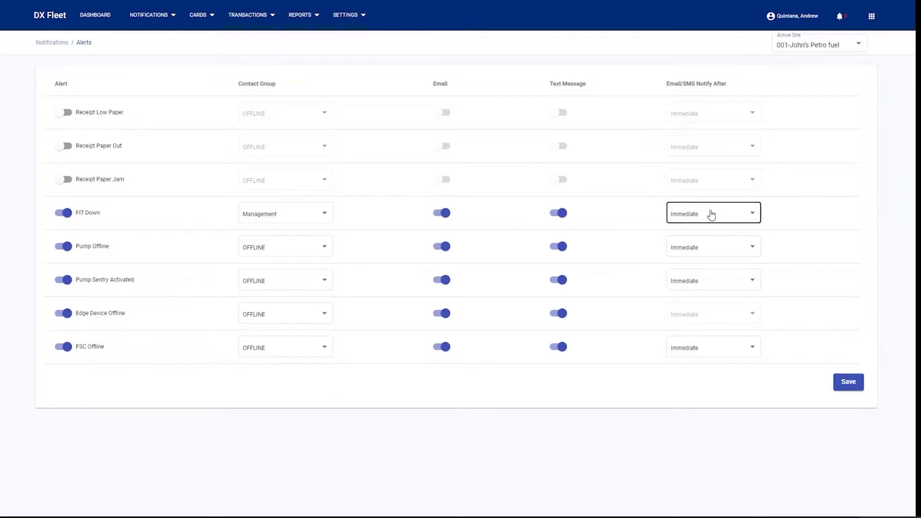
left_click(711, 214)
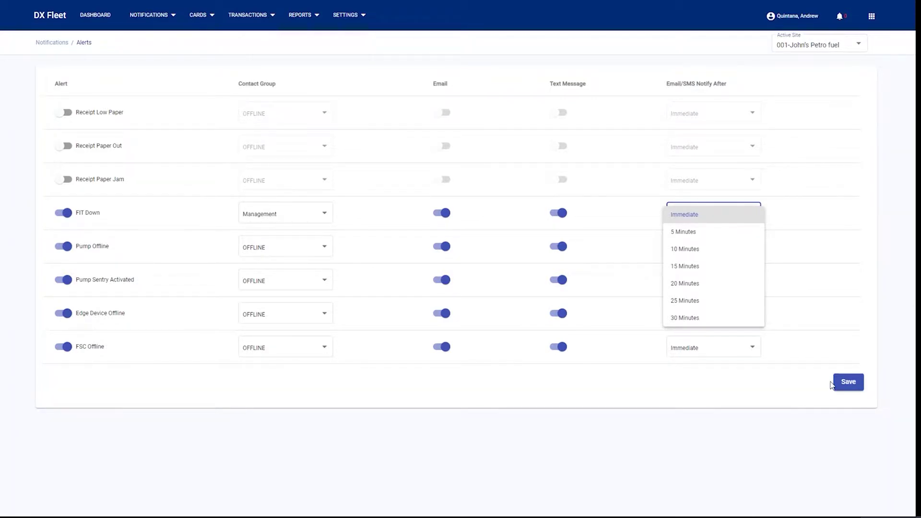
left_click(161, 19)
left_click(161, 19)
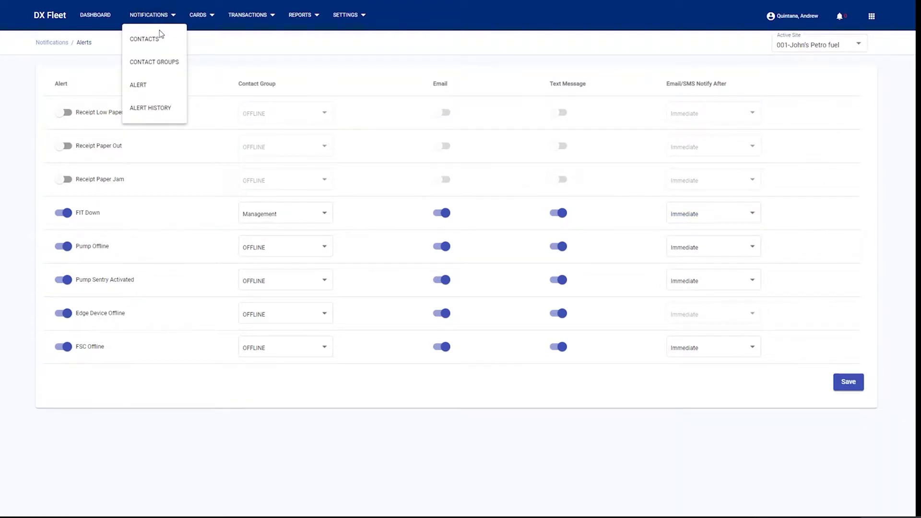
Open Alert History to list the 23 past alerts for site 001.
left_click(150, 110)
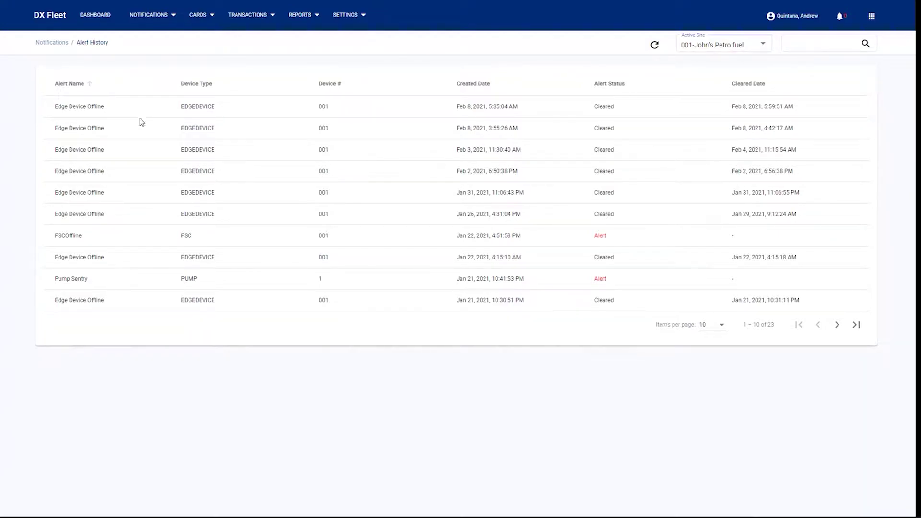
Open PCF Vehicle Default Settings showing vehicle 0000, Valid, unrestricted, all sites.
left_click(195, 19)
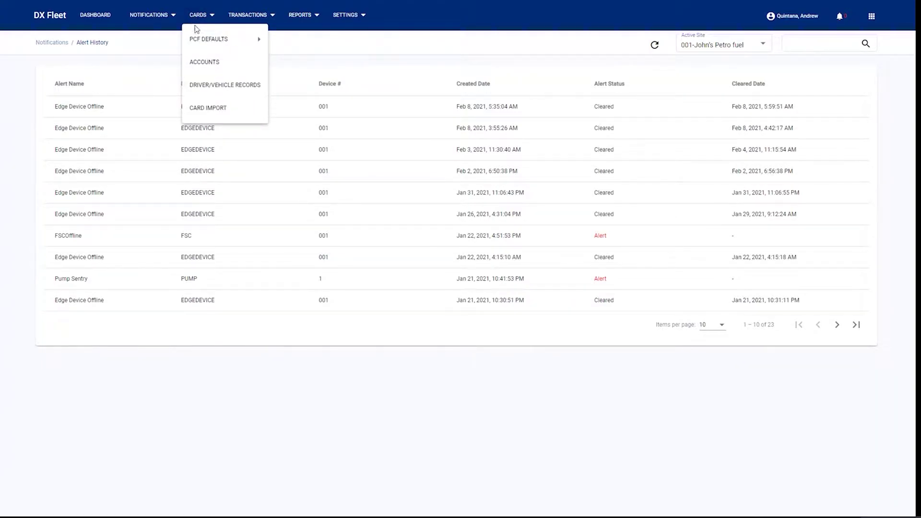
mouse_move(197, 38)
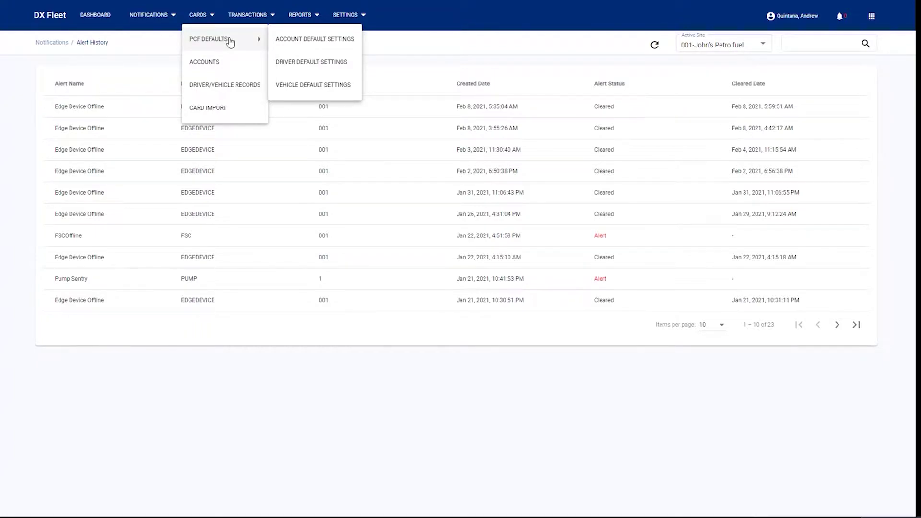
left_click(307, 83)
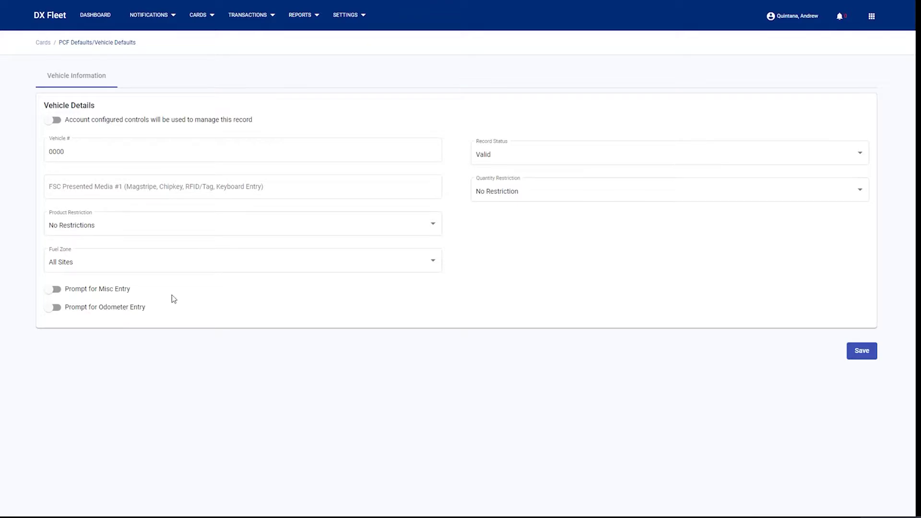
left_click(205, 15)
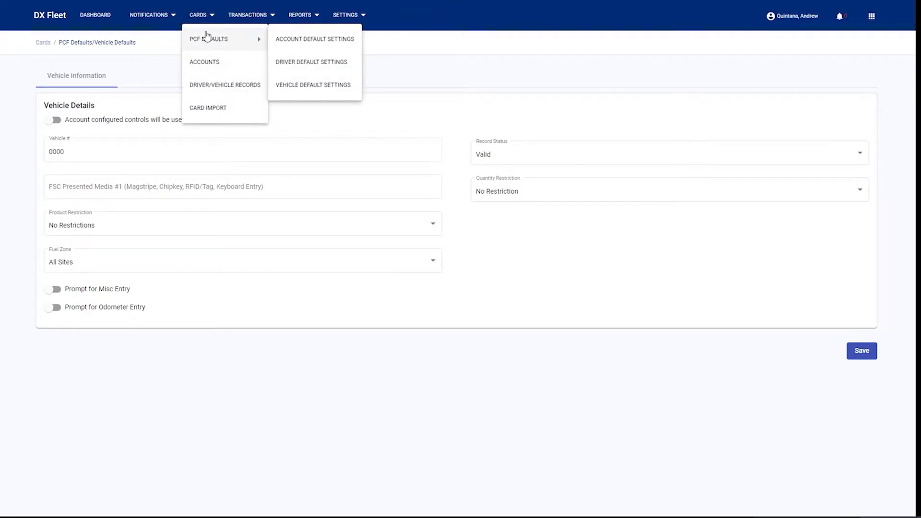
Open a blank Create Account form from the Accounts list and review its fields.
left_click(205, 64)
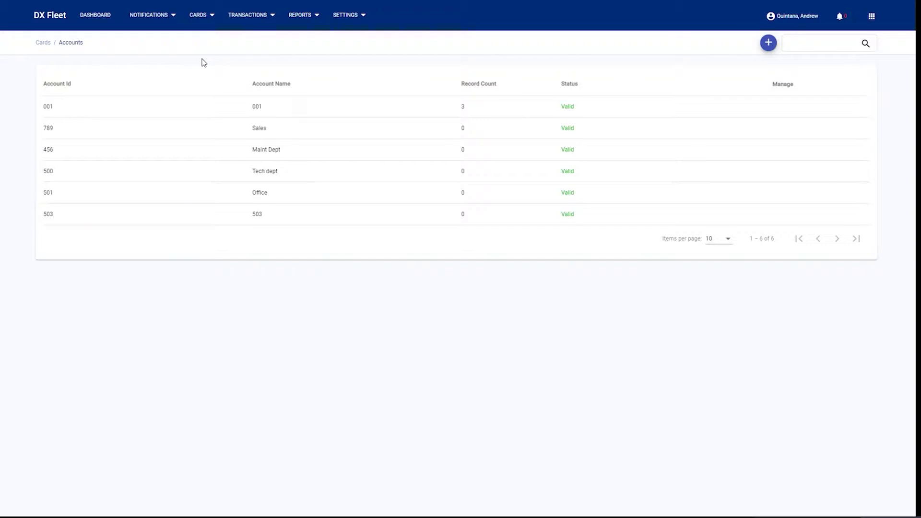
mouse_move(660, 106)
left_click(768, 44)
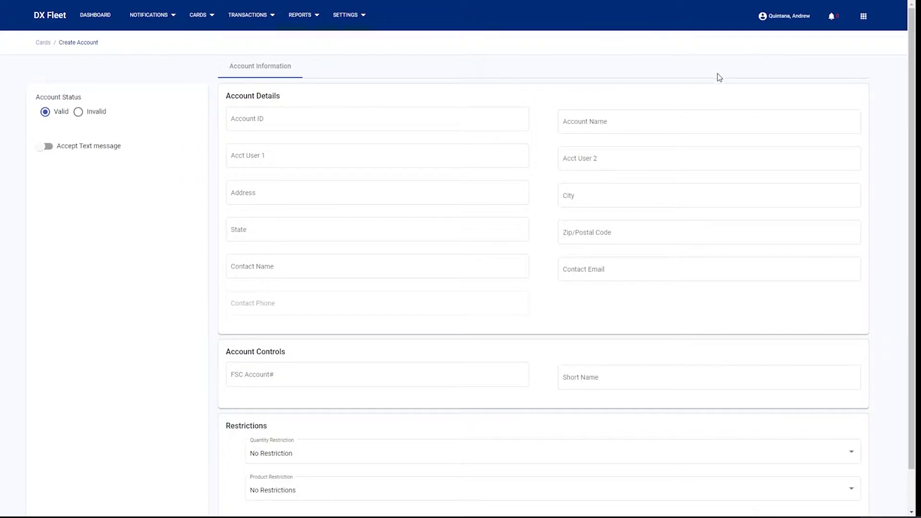
left_click(293, 121)
left_click(197, 16)
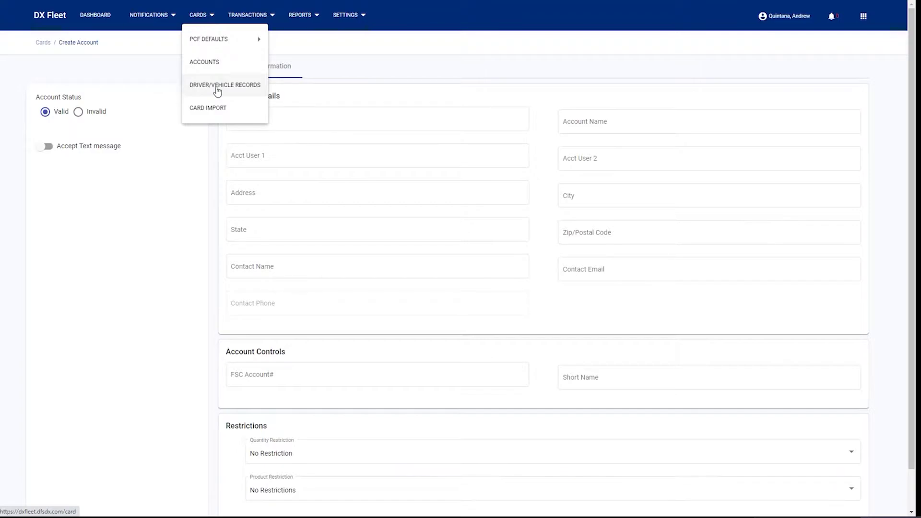
left_click(200, 179)
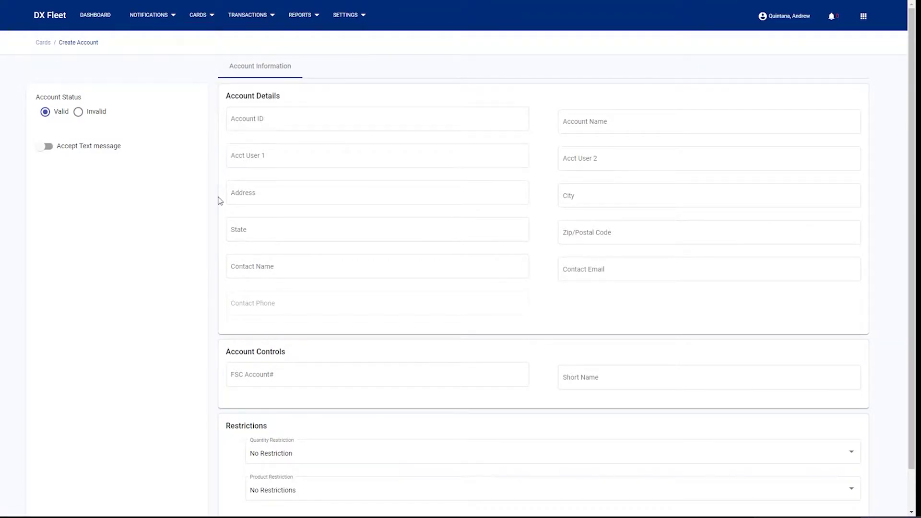
scroll(542, 273, "down", 1)
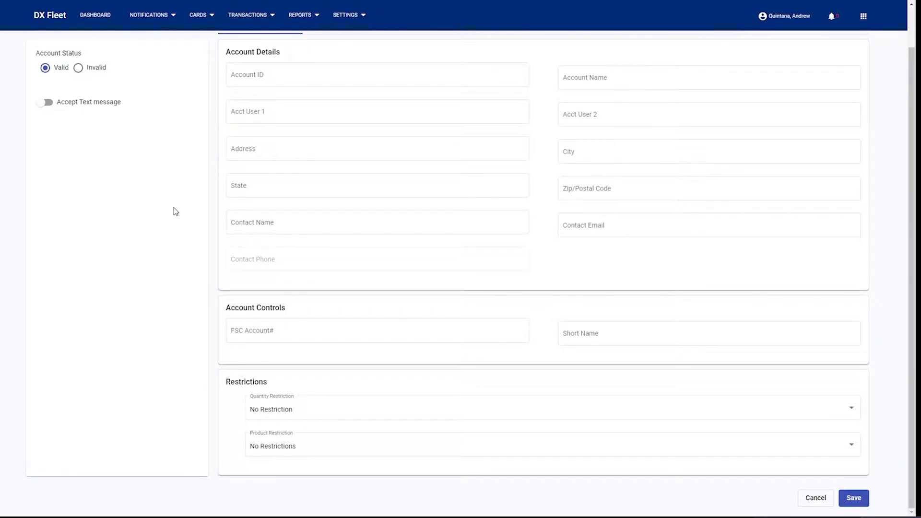
left_click(200, 16)
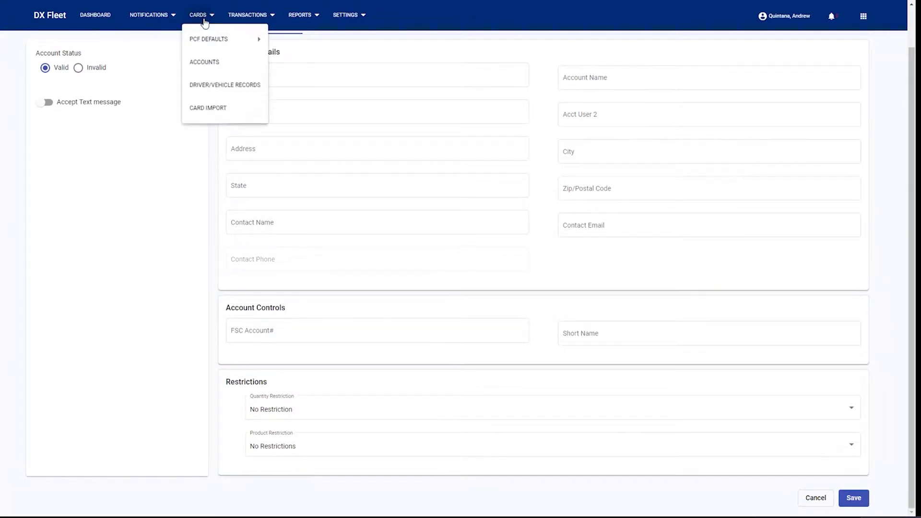
Start a new driver record and replace the placeholder Driver ID with 7890.
left_click(217, 87)
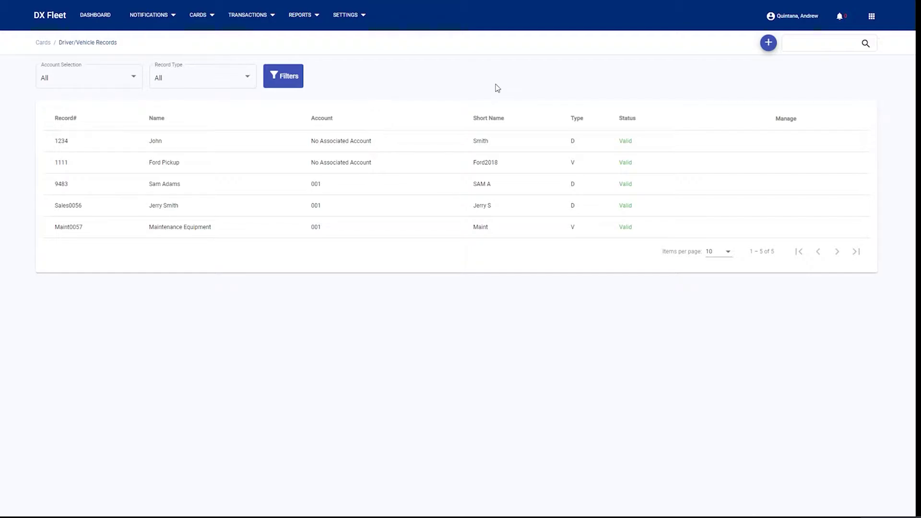
left_click(767, 43)
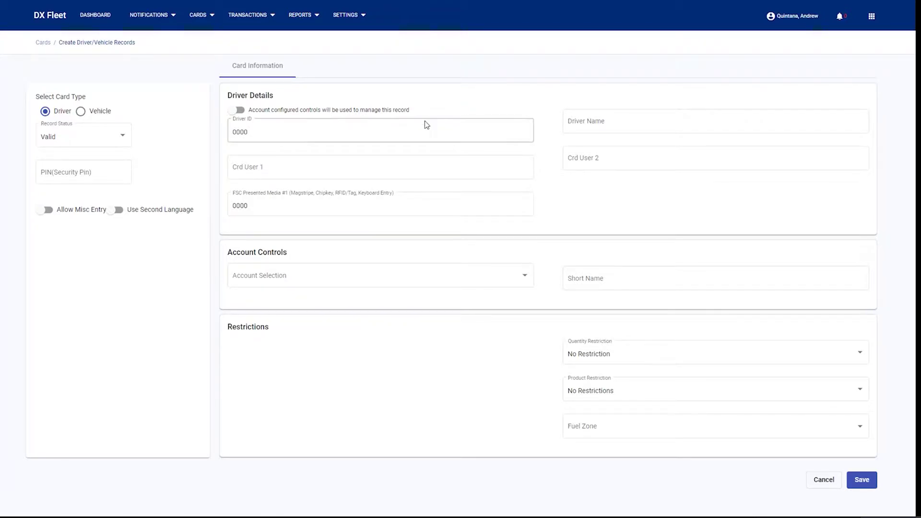
left_click(280, 127)
left_click_drag(267, 135, 224, 139)
left_click(653, 132)
left_click(623, 282)
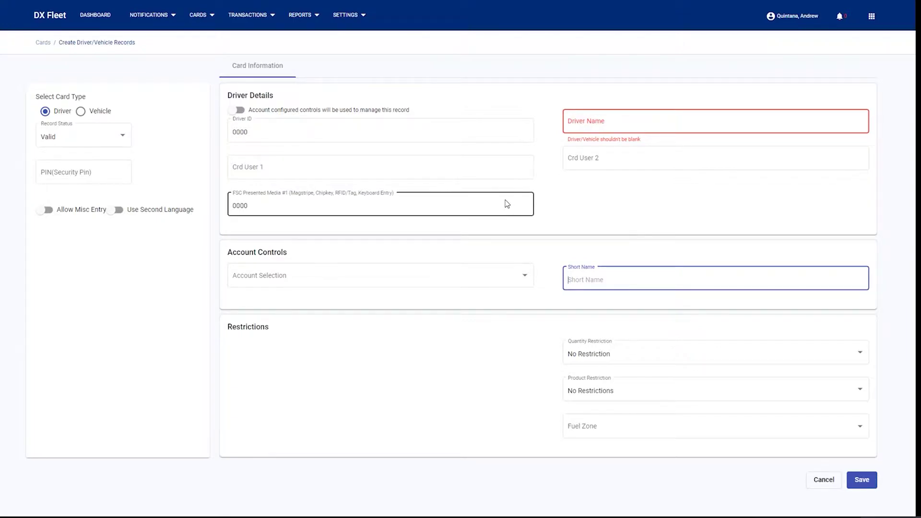
left_click(628, 123)
left_click(382, 128)
double_click(341, 129)
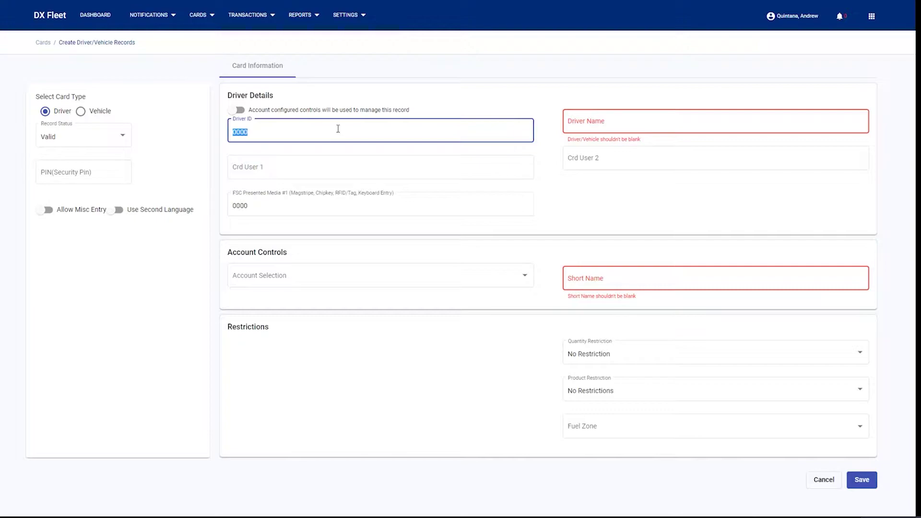
type("7890")
Enter the driver's full name and set FSC Presented Media #1 to 7890.
left_click(624, 120)
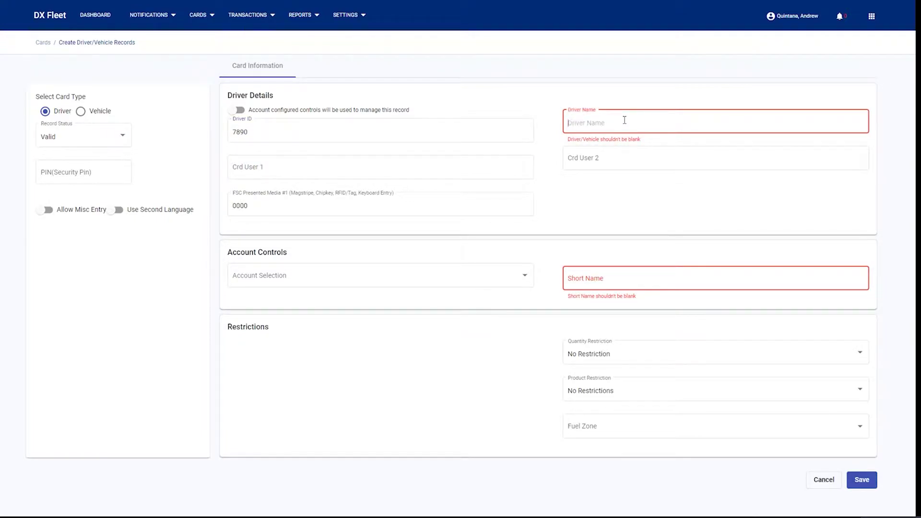
type("Jon")
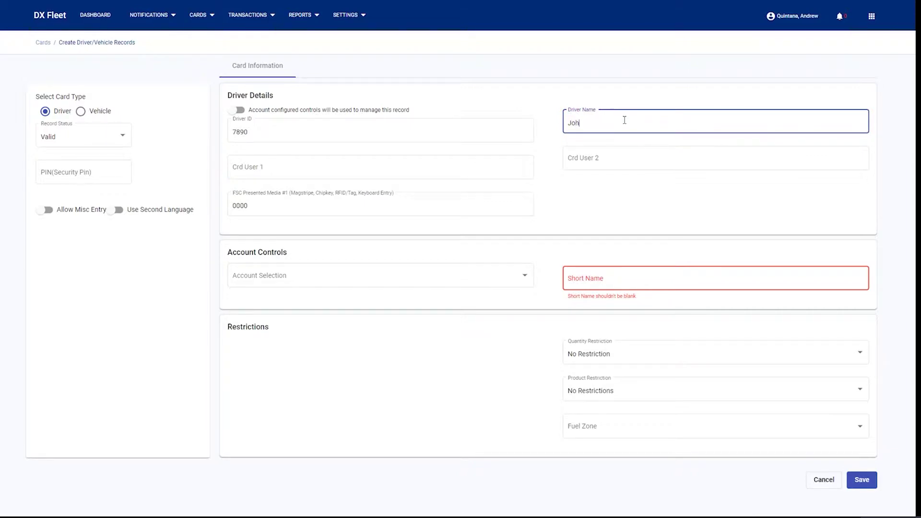
type("n Smith")
left_click(253, 204)
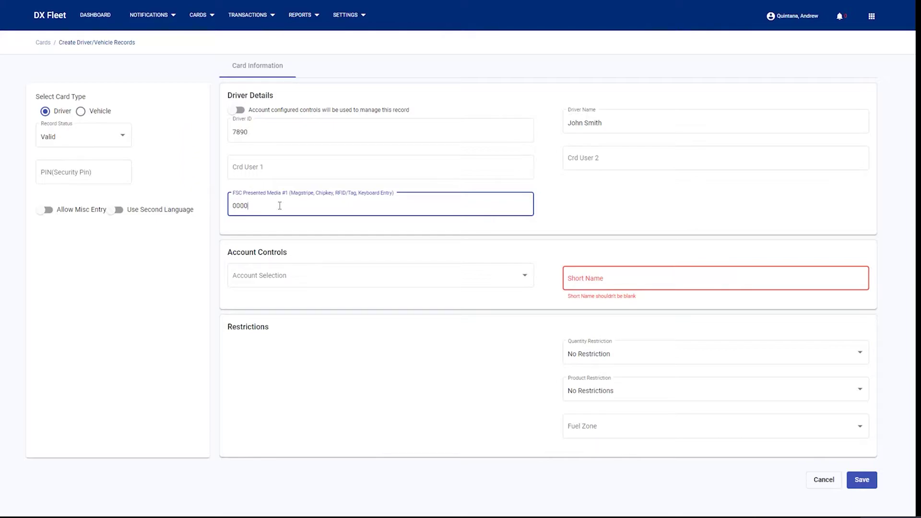
left_click_drag(279, 205, 233, 207)
left_click(302, 132)
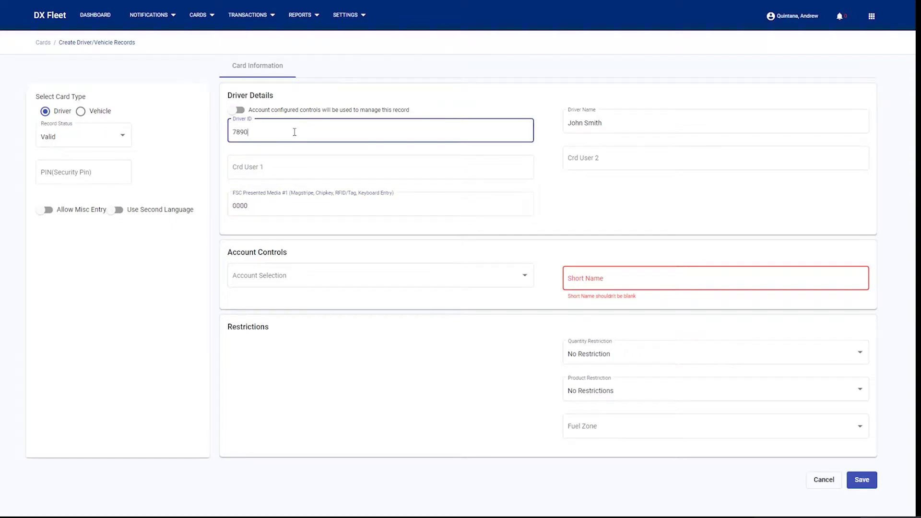
left_click_drag(294, 131, 215, 136)
left_click(296, 129)
left_click(259, 203)
left_click_drag(258, 204, 212, 201)
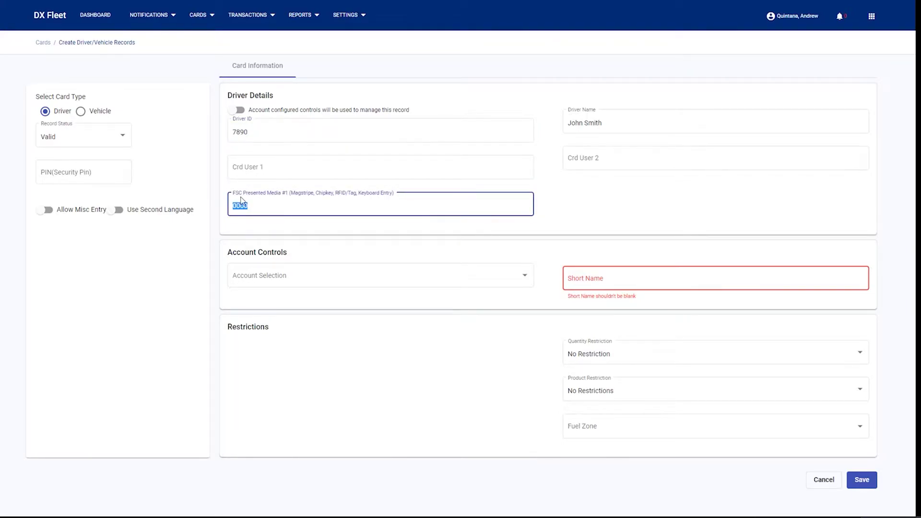
type("7890")
Keep the record status Valid and enter the security PIN and short name.
left_click(68, 143)
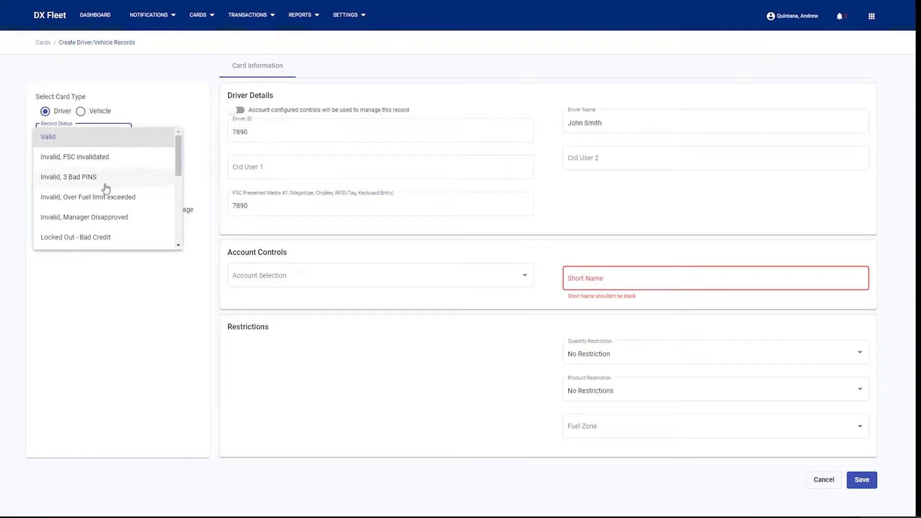
scroll(117, 210, "down", 2)
scroll(117, 210, "up", 3)
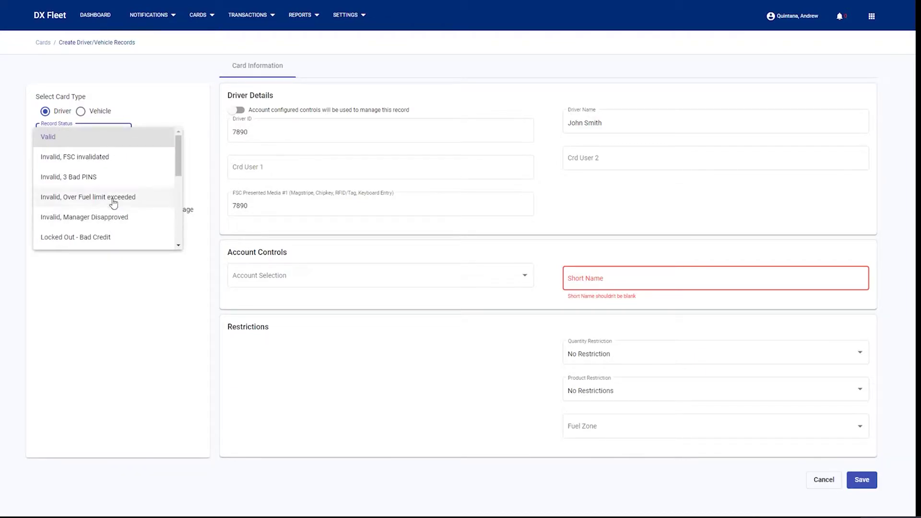
left_click(97, 142)
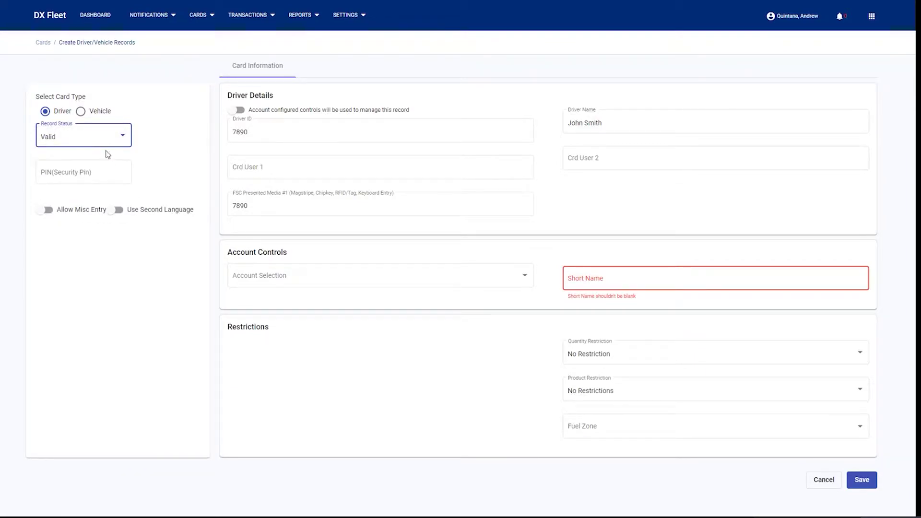
left_click(100, 173)
type("1234")
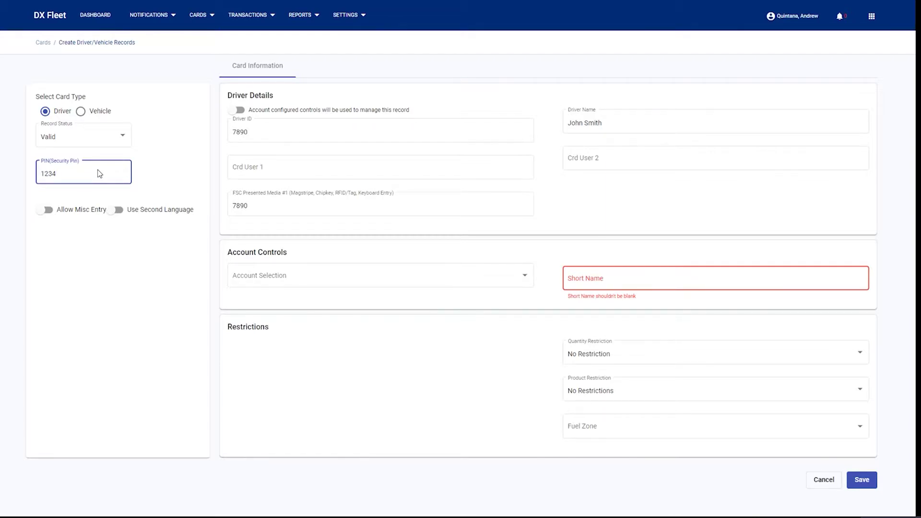
left_click(626, 277)
type("John")
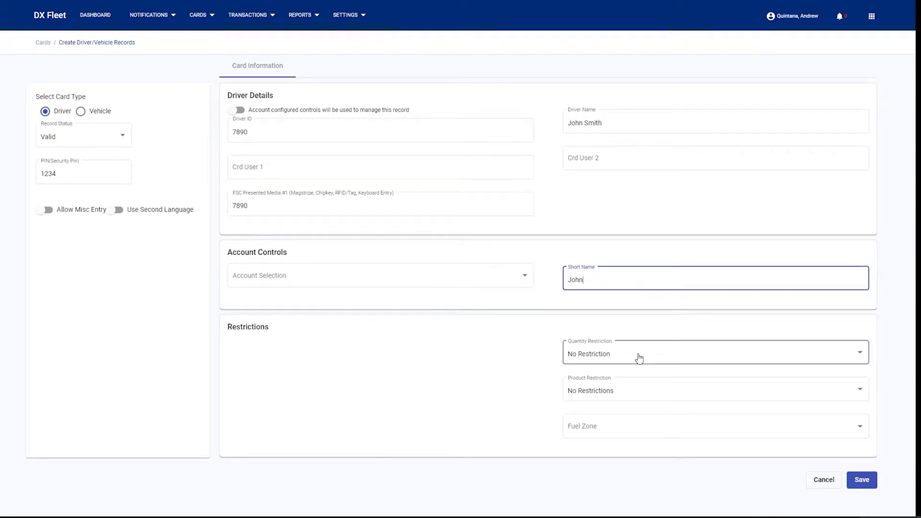
Set quantity limit 40, fuel zone All Sites, account 500 Tech dept, and save.
left_click(637, 363)
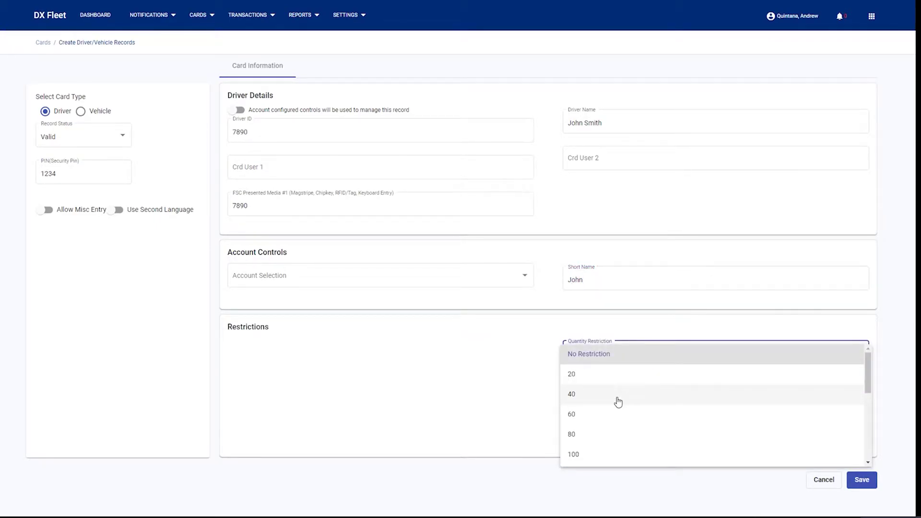
left_click(602, 395)
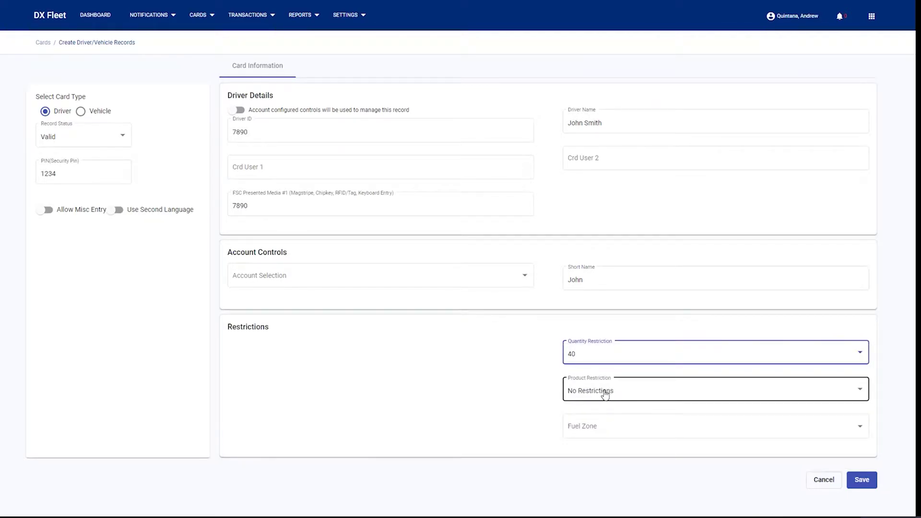
left_click(623, 426)
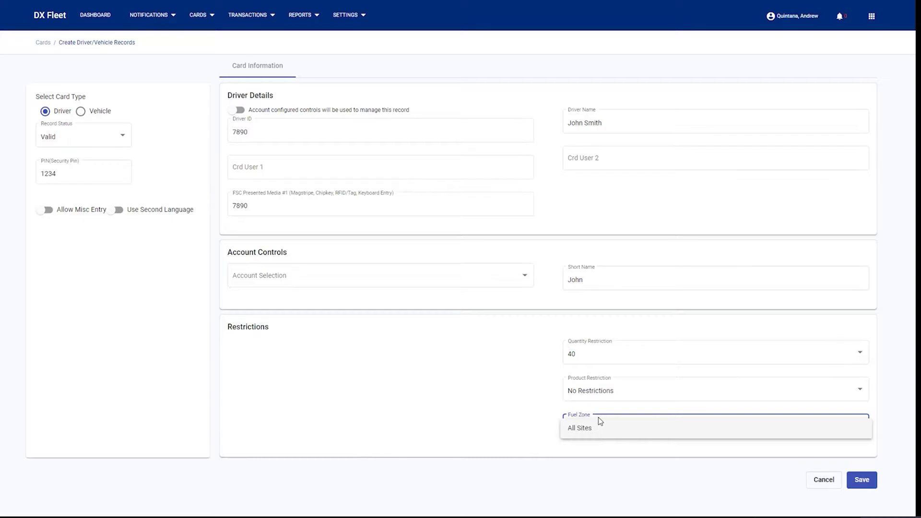
left_click(598, 432)
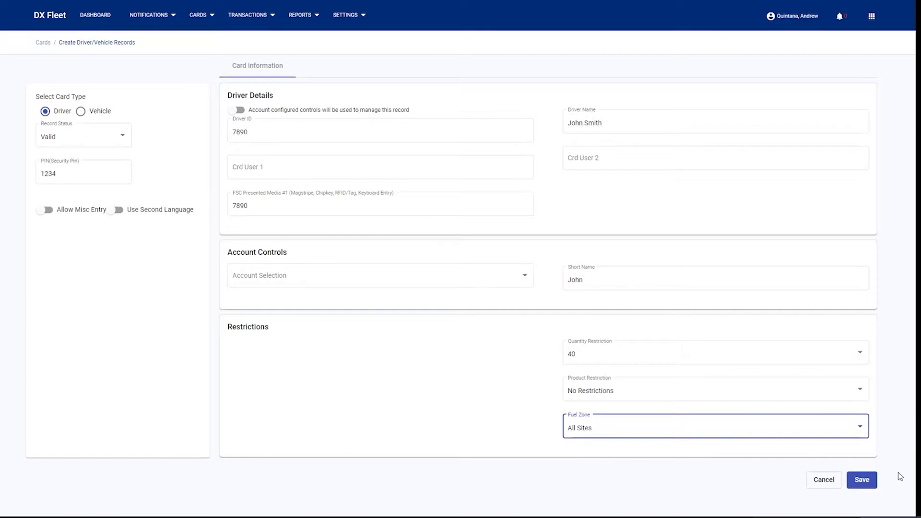
left_click(862, 480)
left_click(443, 268)
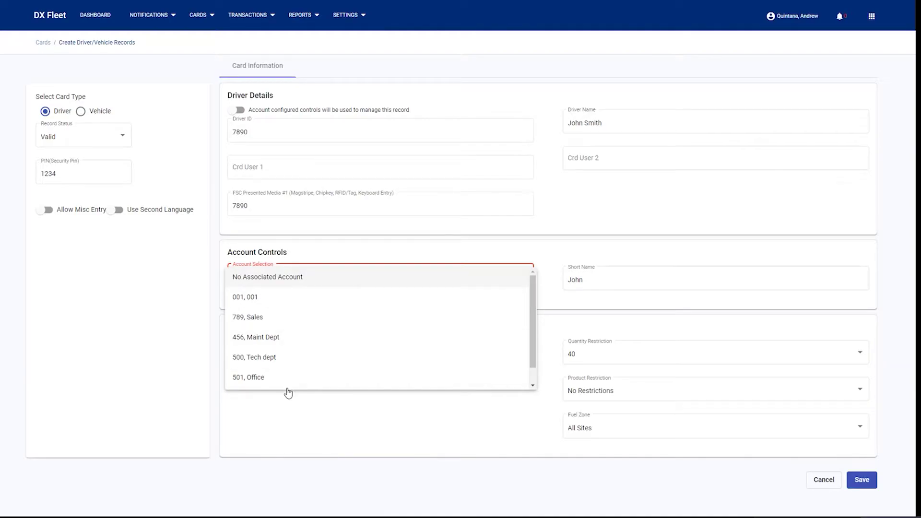
left_click(290, 359)
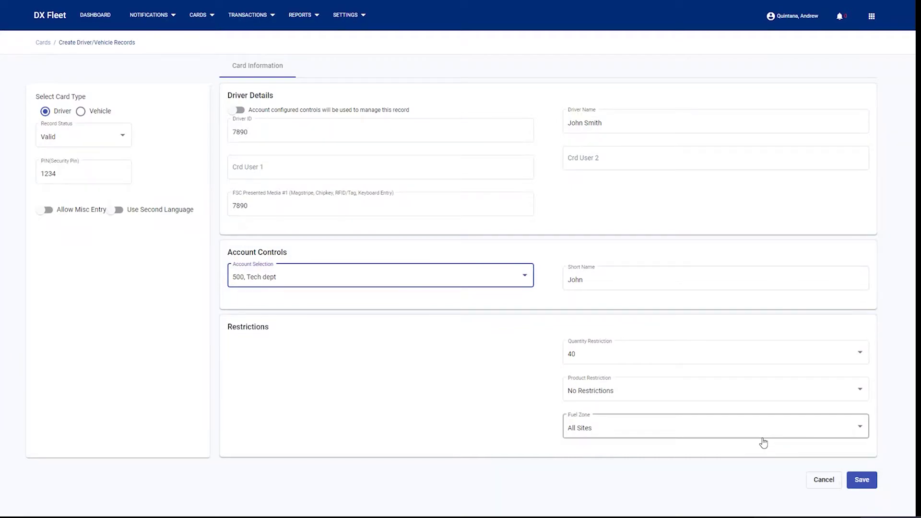
left_click(861, 481)
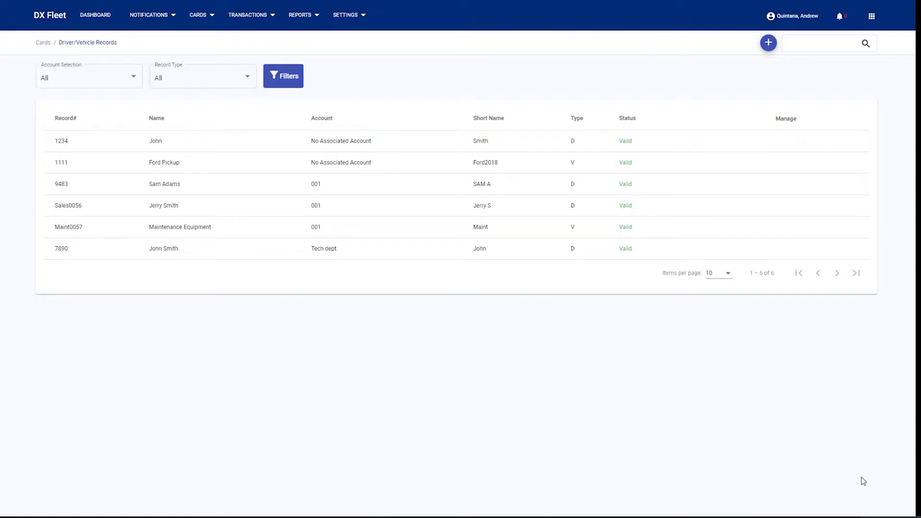
left_click_drag(355, 251, 231, 251)
left_click(238, 252)
Filter the records list to account 500, Tech dept, leaving only record 7890.
left_click(101, 83)
scroll(57, 164, "down", 2)
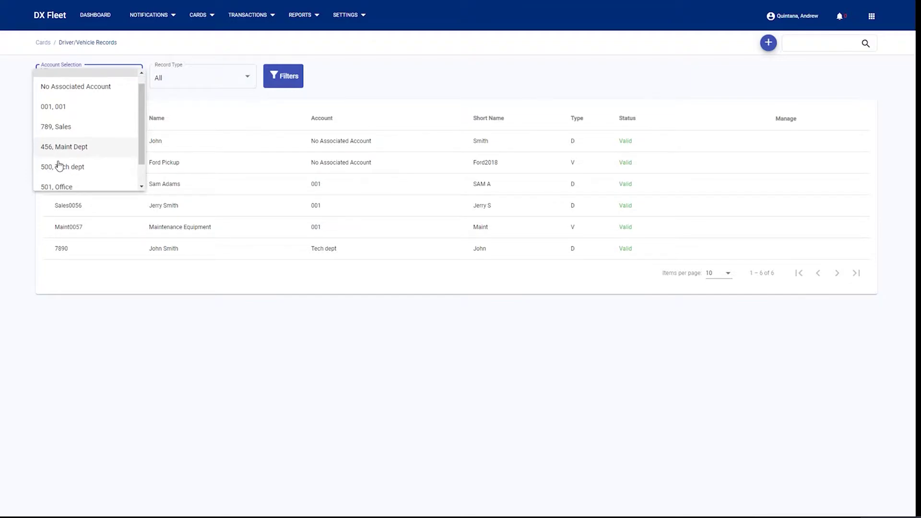
left_click(66, 145)
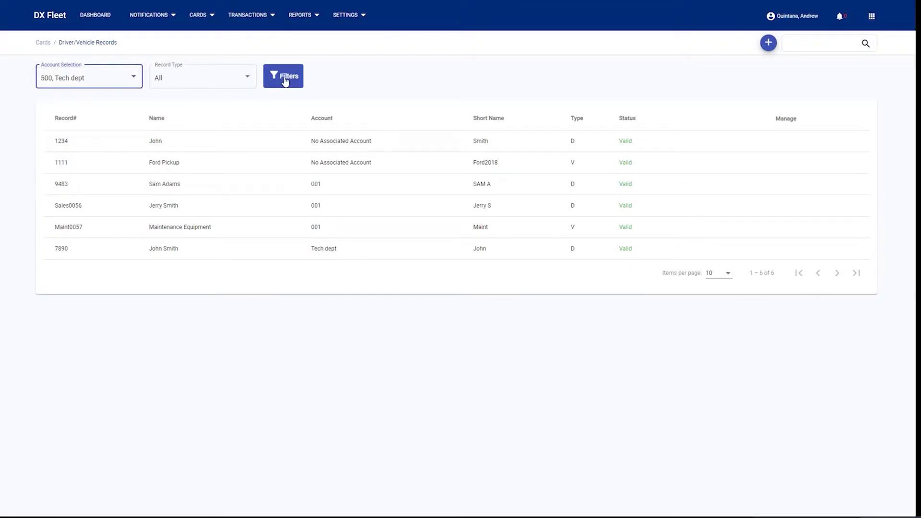
left_click(290, 82)
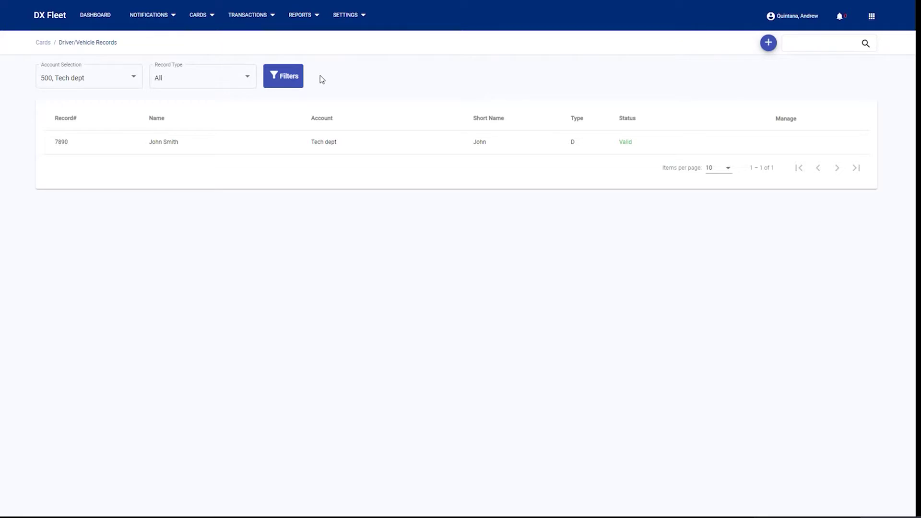
left_click(823, 45)
mouse_move(699, 152)
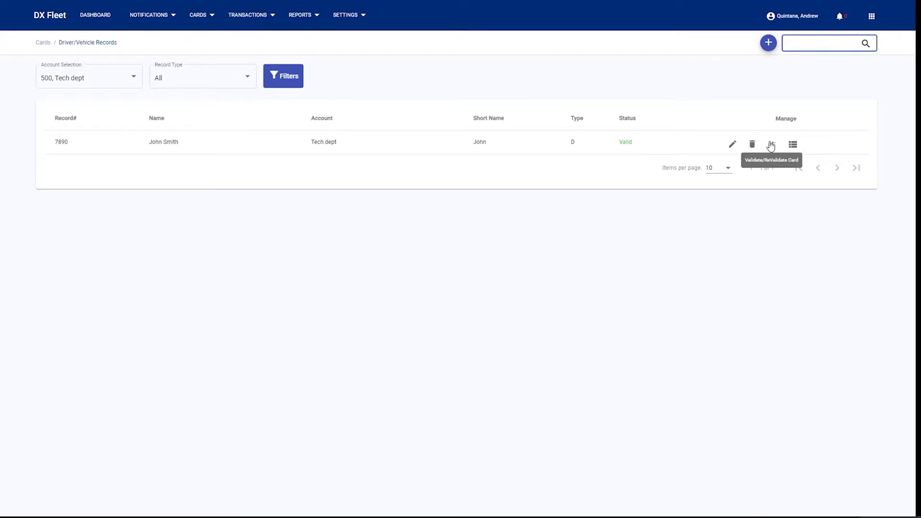
Open the Card Import page under Cards to view the bulk import instructions.
left_click(206, 21)
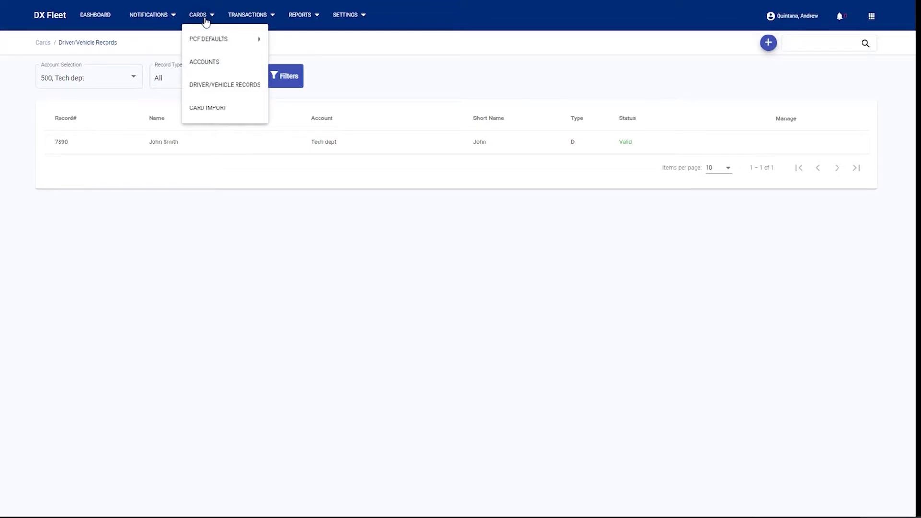
left_click(213, 106)
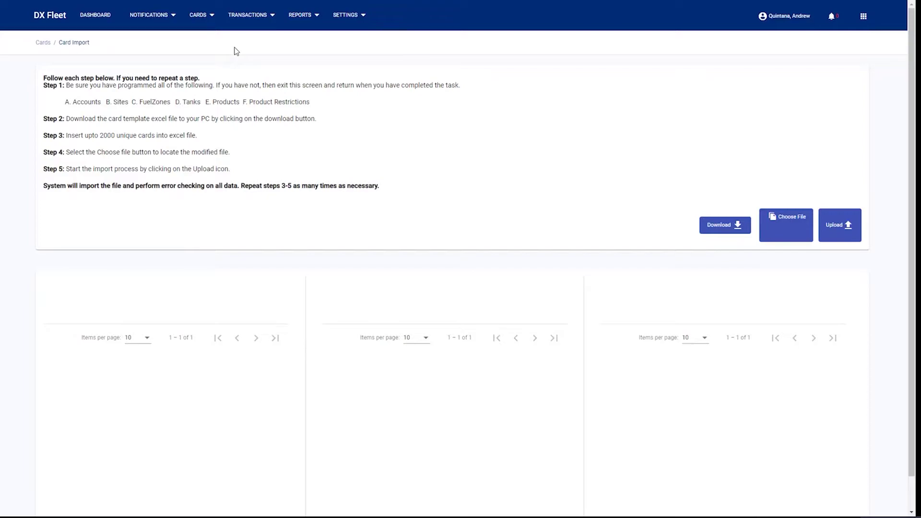
Open the transactions list and edit transaction 0600 dated 1/14/2021.
left_click(261, 24)
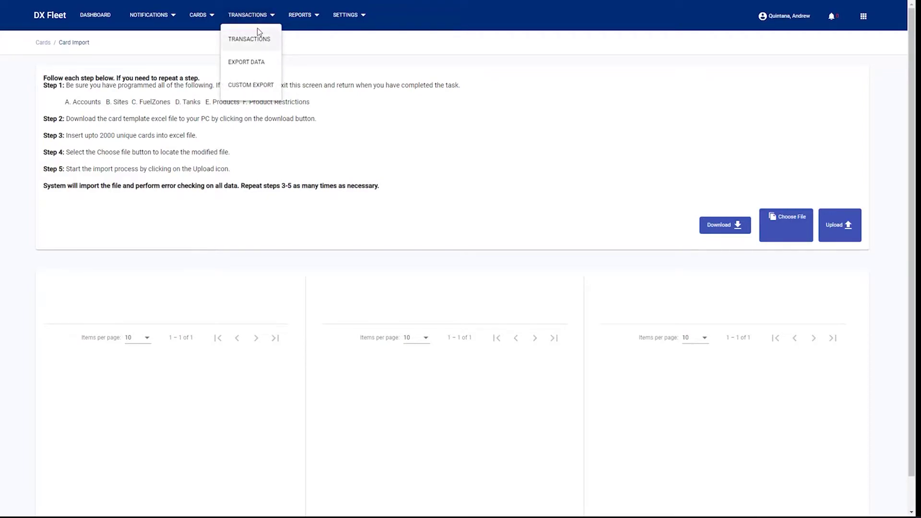
left_click(258, 45)
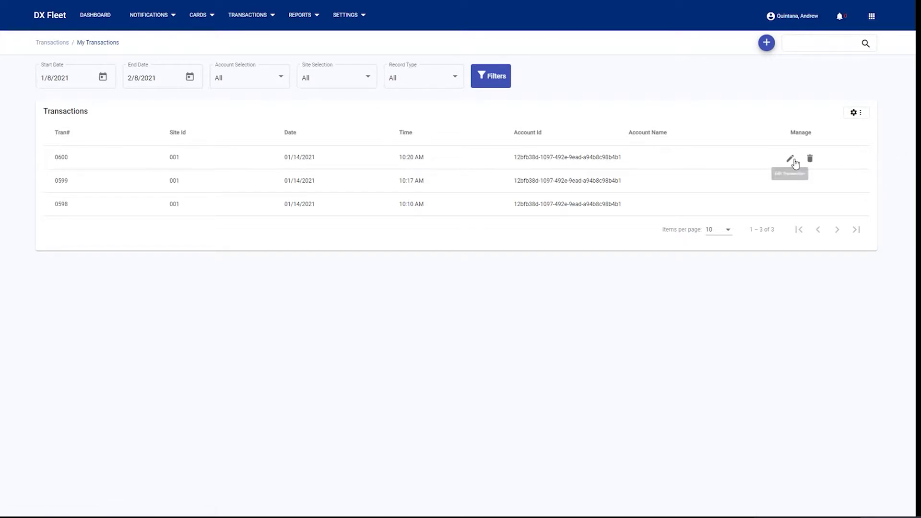
left_click(792, 161)
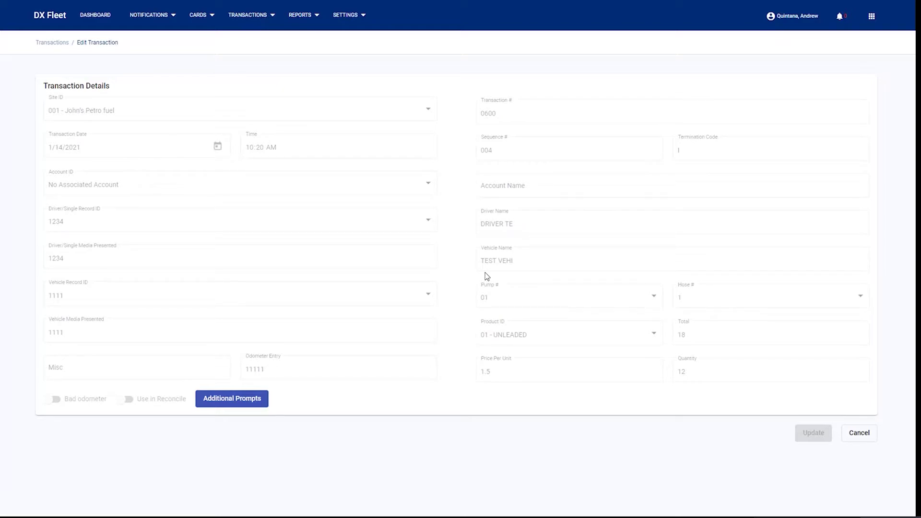
Set up a transaction export as ASCII CSV for site 001 and all accounts.
left_click(269, 15)
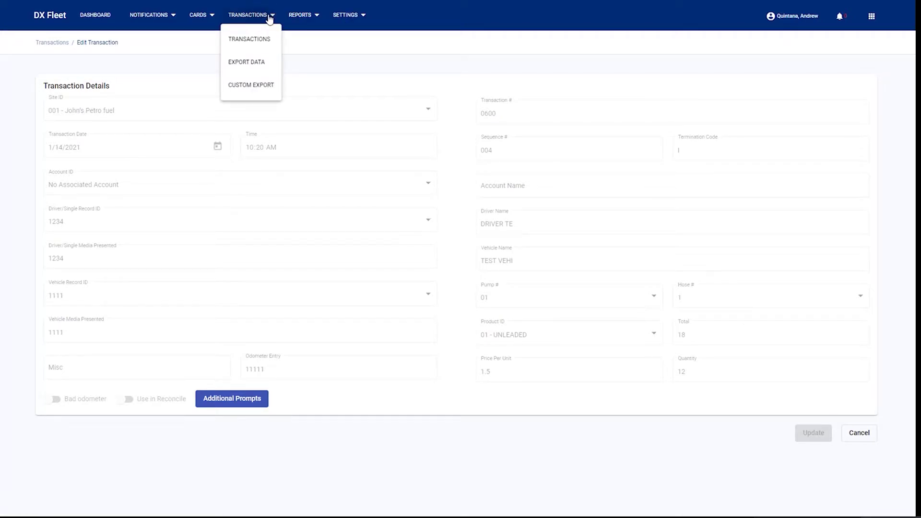
left_click(259, 63)
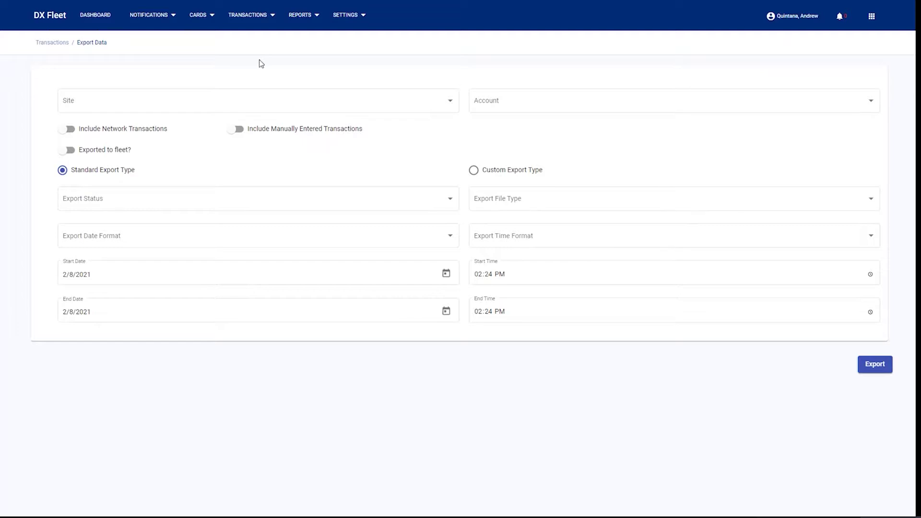
left_click(527, 203)
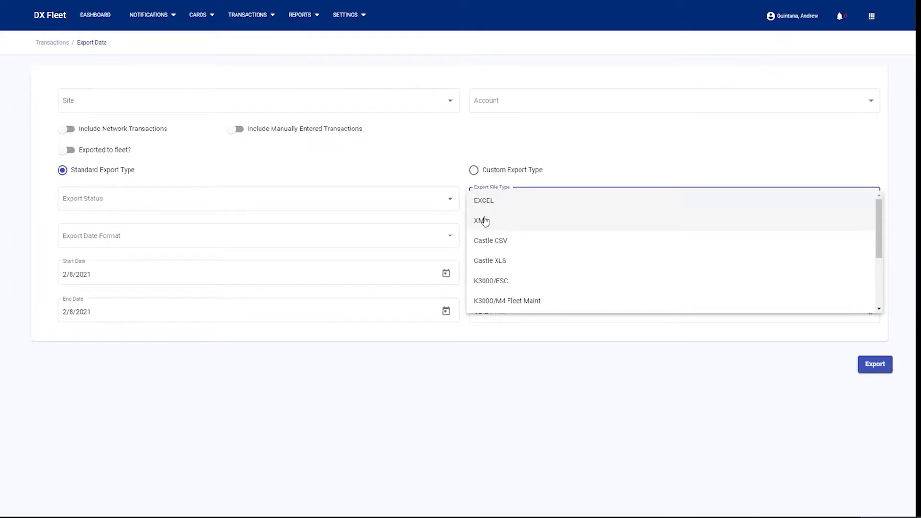
scroll(501, 222, "down", 3)
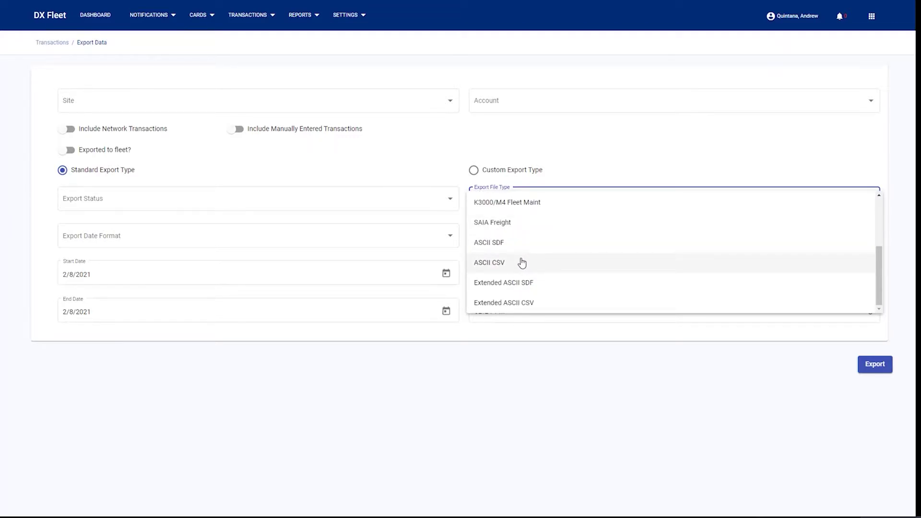
left_click(509, 262)
left_click(306, 109)
left_click(84, 124)
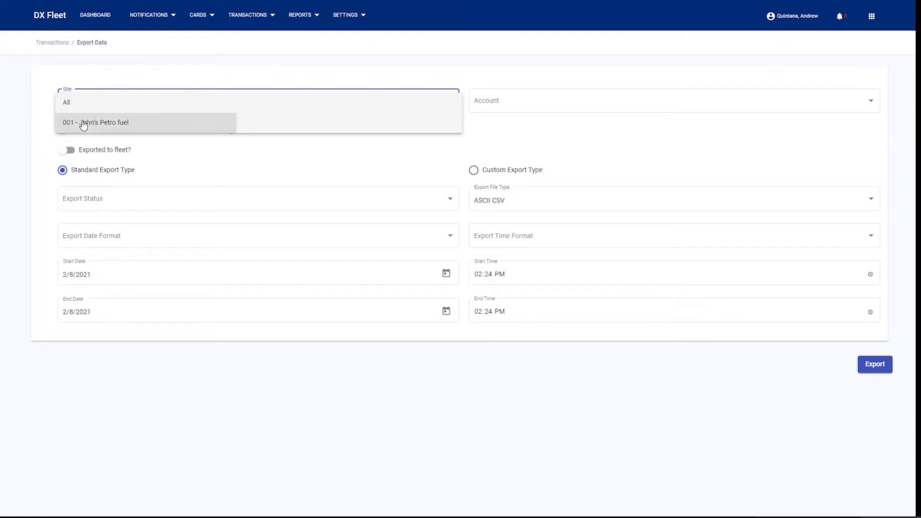
left_click(550, 106)
left_click(555, 109)
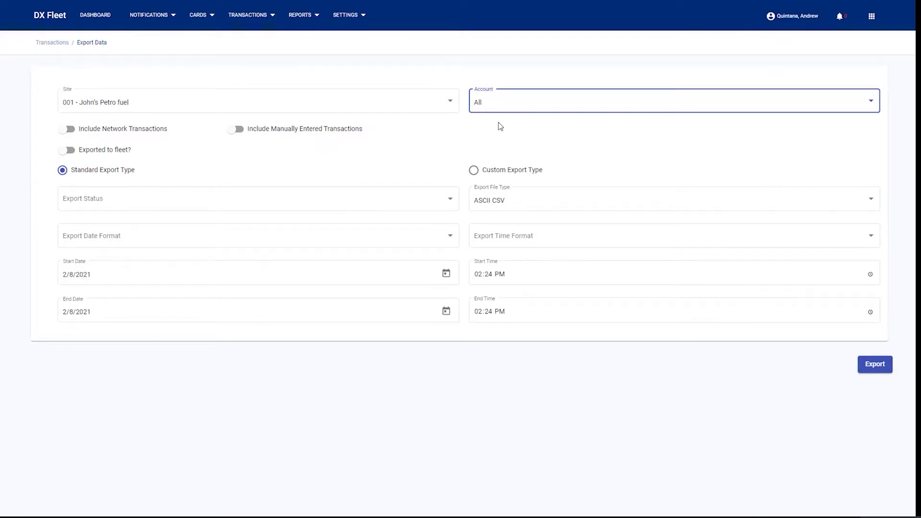
Include network, manual and fleet-exported transactions, Never Exported only, with MM/dd/yyyy and HH:mm formats.
left_click(119, 135)
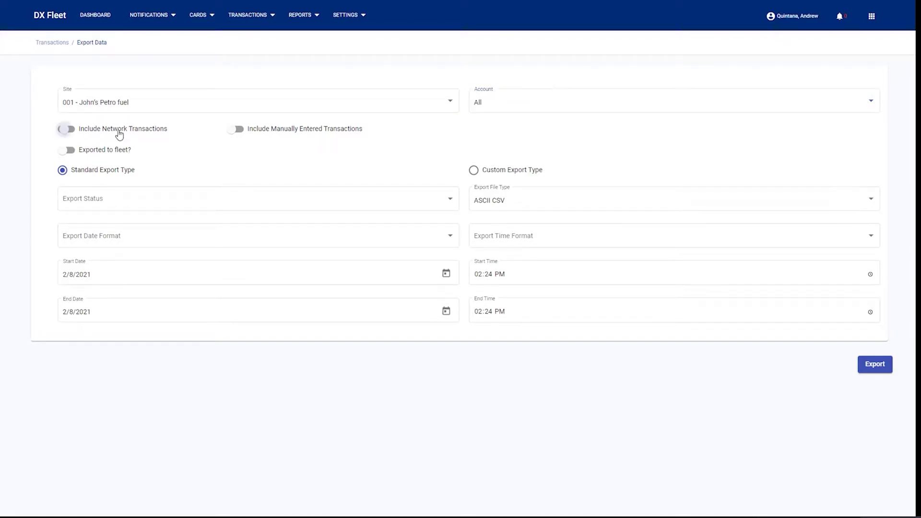
left_click(335, 129)
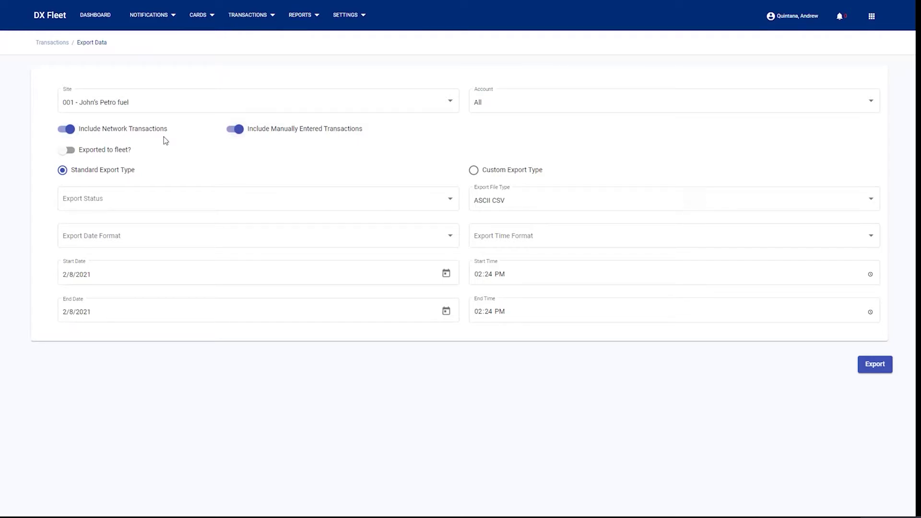
left_click(108, 149)
left_click(161, 200)
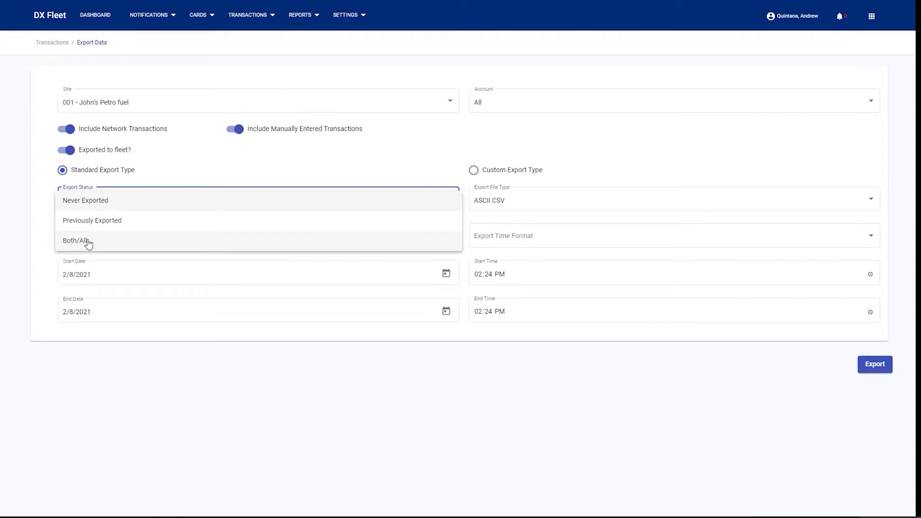
left_click(93, 203)
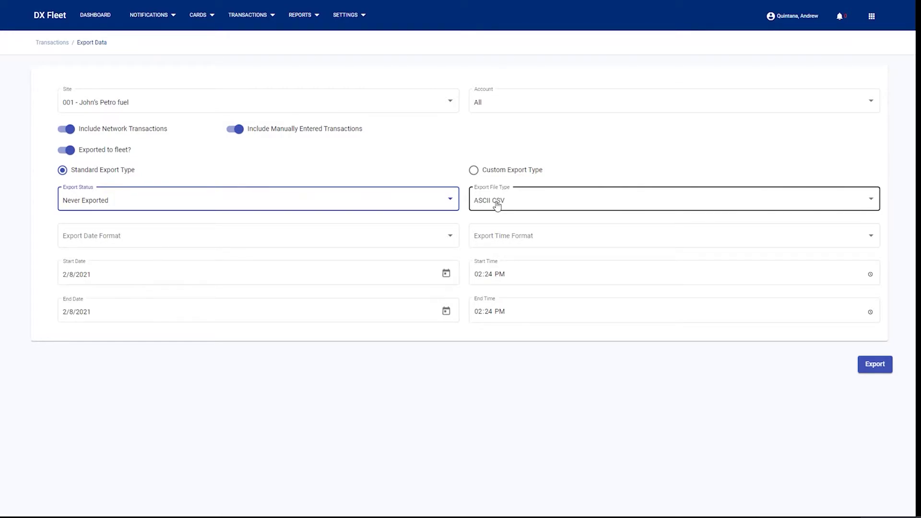
left_click(180, 224)
left_click(177, 228)
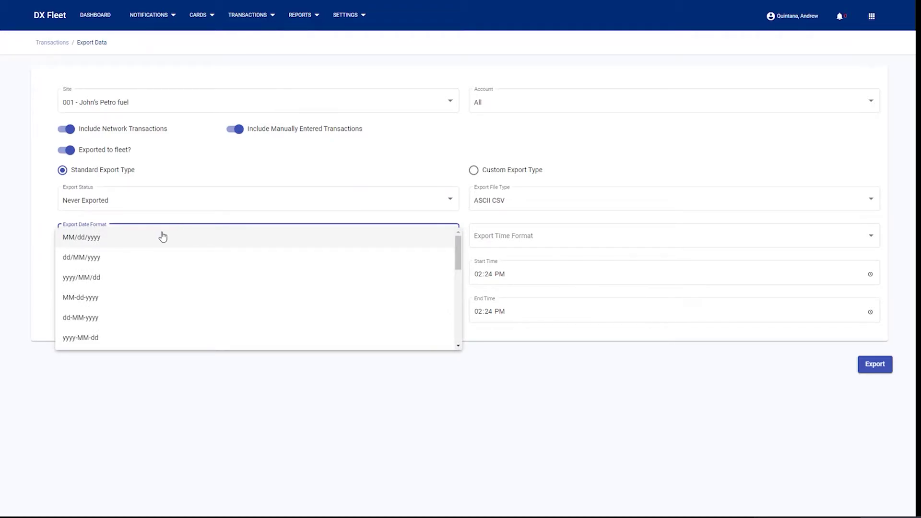
left_click(129, 241)
left_click(551, 242)
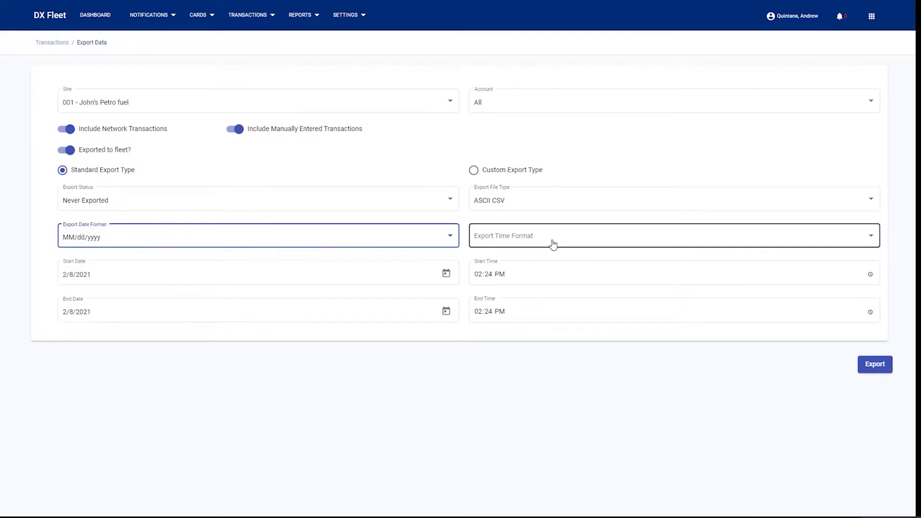
left_click(495, 238)
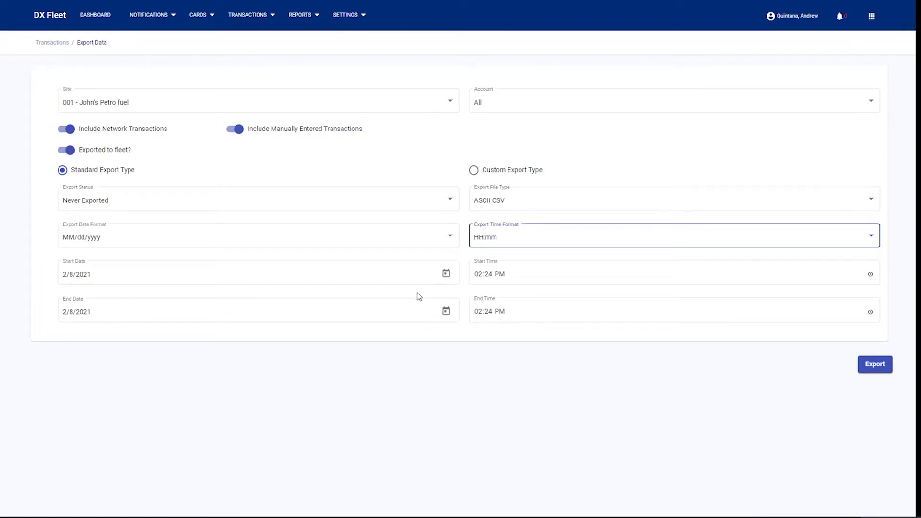
Set the start date to 1/1/2021 and export the data as Transaction.csv.
left_click(446, 273)
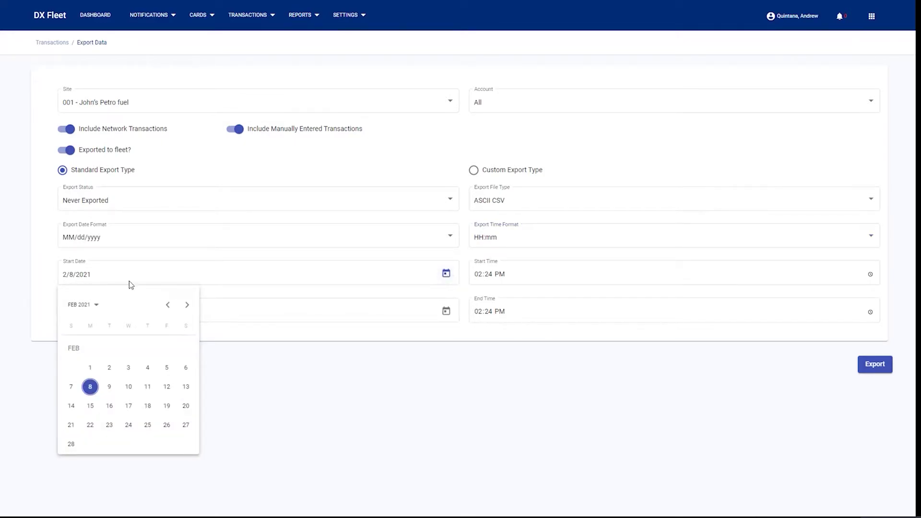
left_click(168, 307)
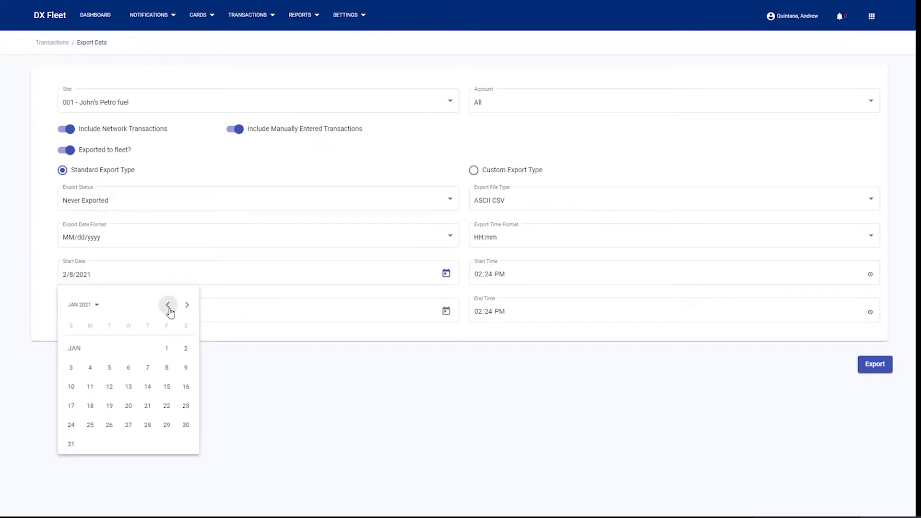
left_click(166, 348)
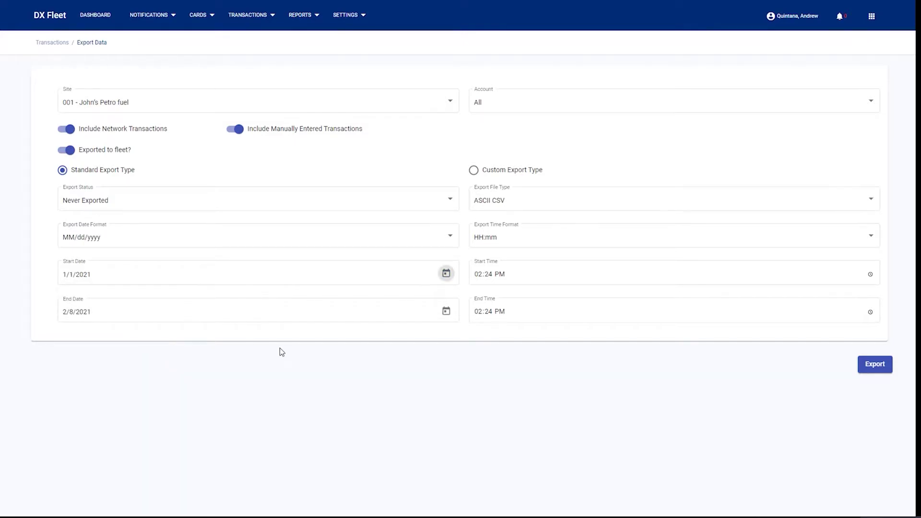
left_click(875, 365)
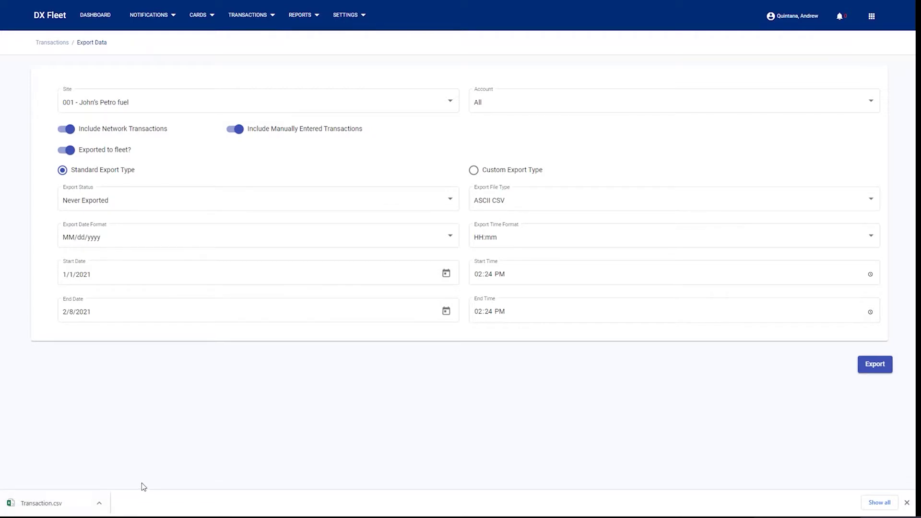
Choose the Custom export type and go to the Custom Export templates page.
left_click(269, 16)
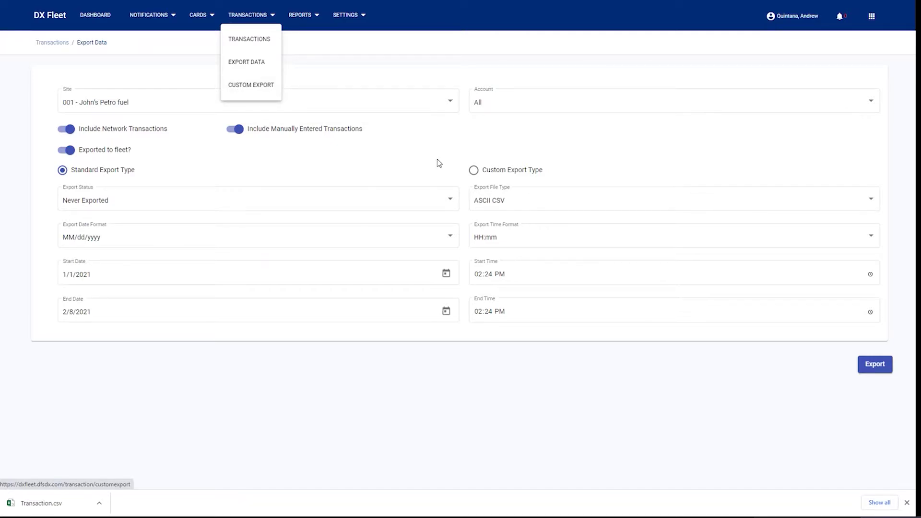
left_click(472, 172)
left_click(474, 173)
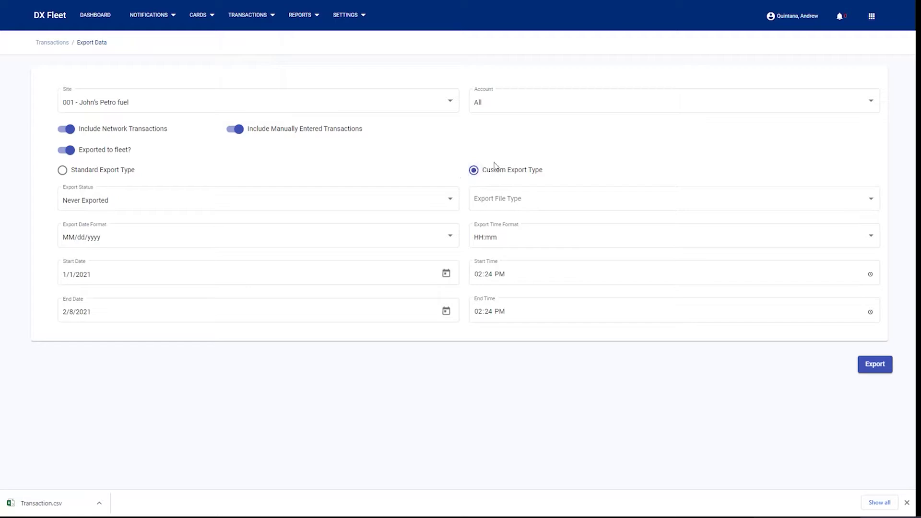
left_click(258, 15)
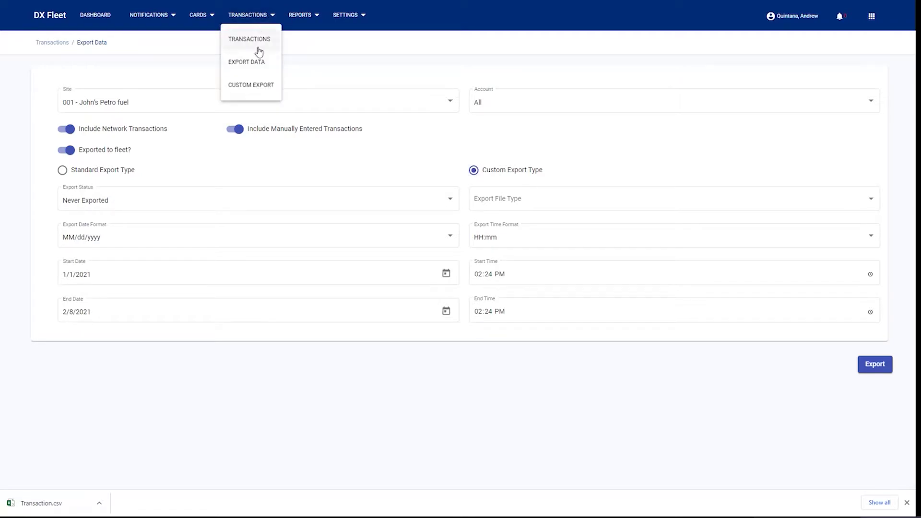
left_click(250, 87)
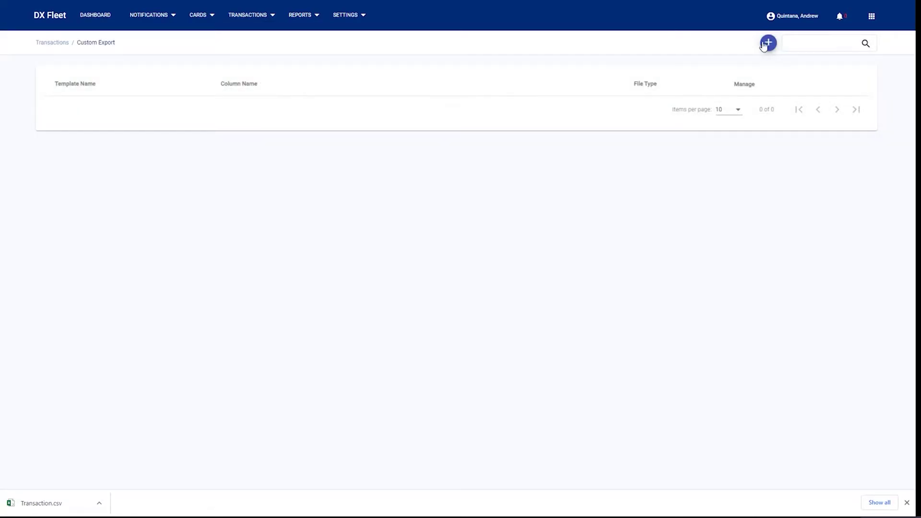
Start a new custom export template with CSV as the file format.
left_click(767, 44)
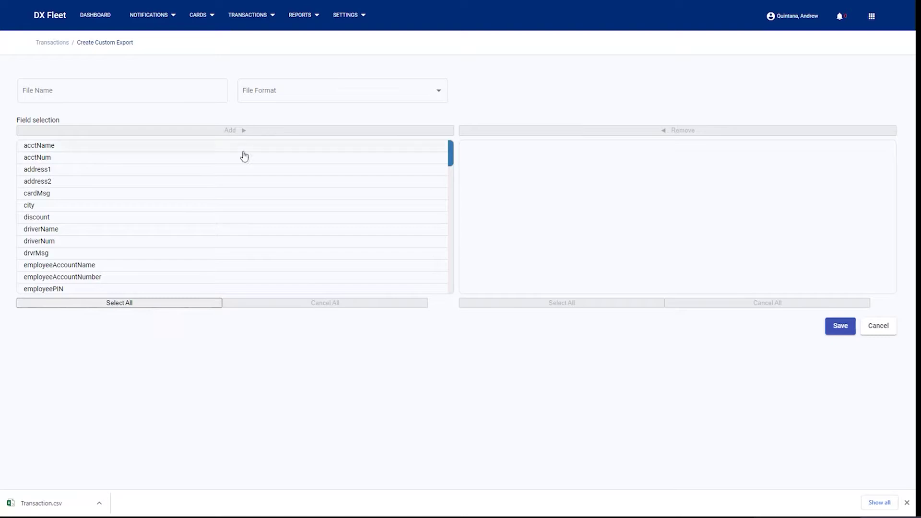
left_click(94, 91)
left_click(328, 92)
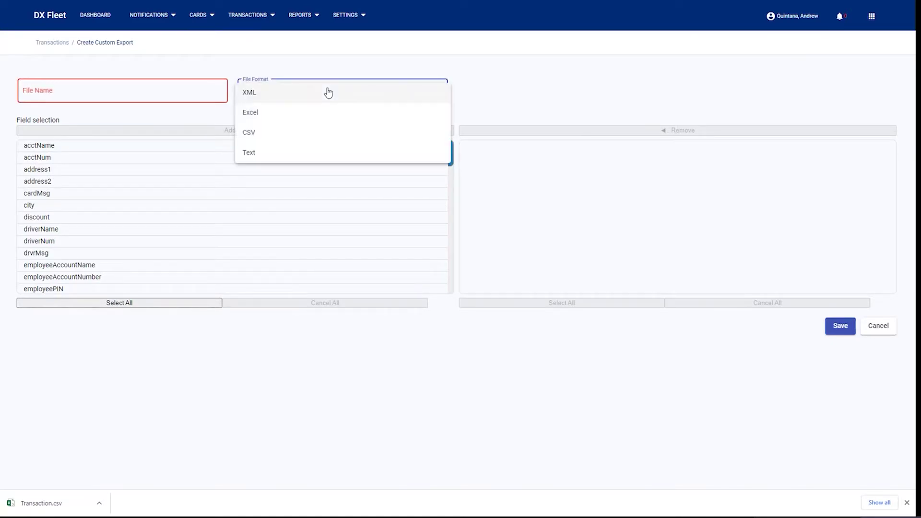
left_click(250, 131)
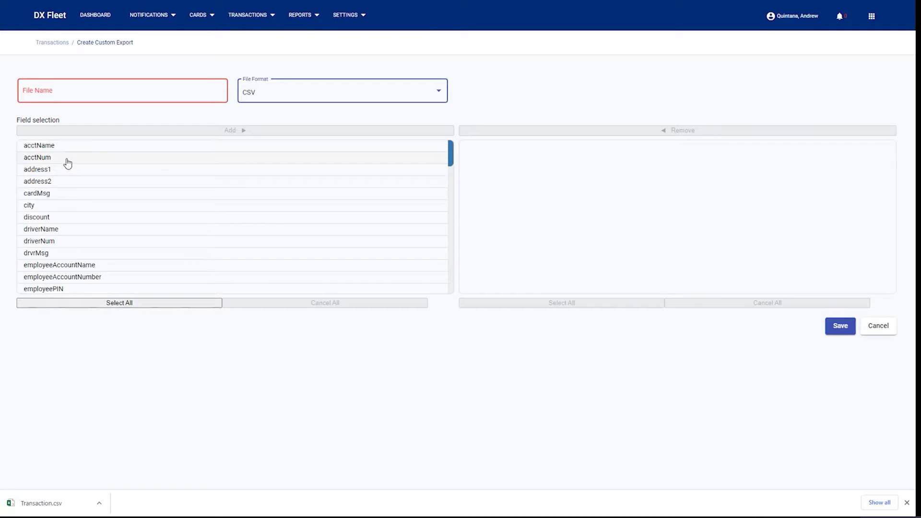
Add driverName and transTotal to the template's selected fields.
left_click(62, 232)
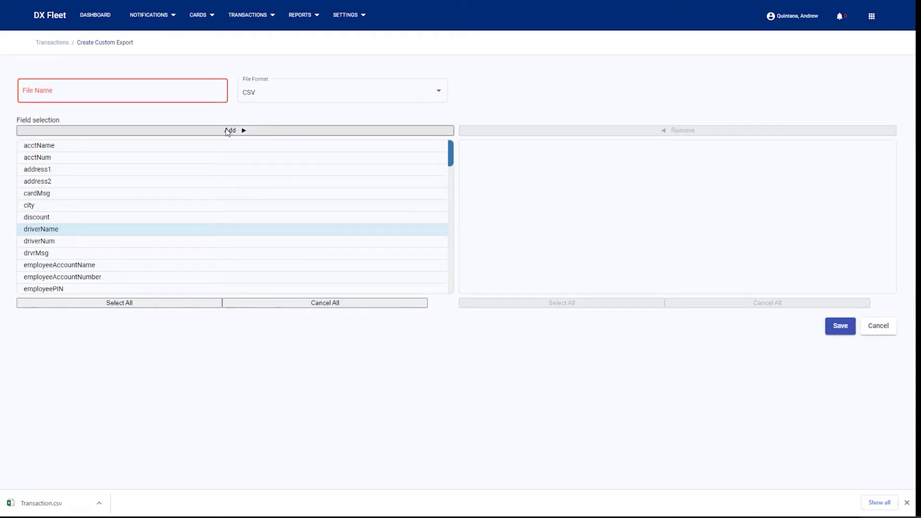
left_click(231, 130)
scroll(236, 222, "down", 10)
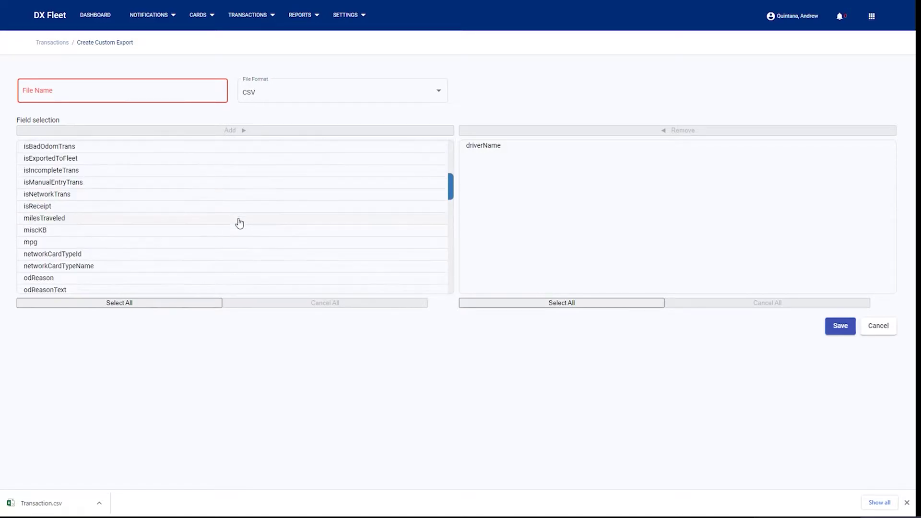
scroll(158, 227, "down", 5)
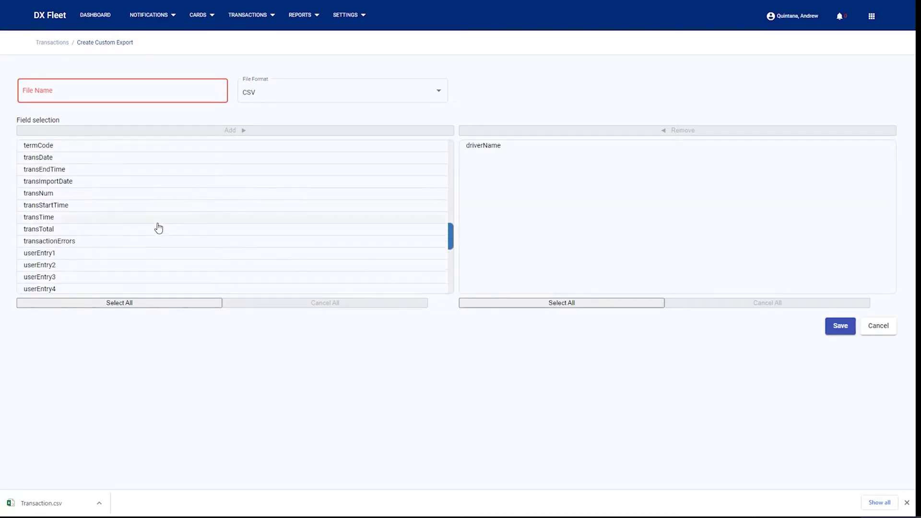
left_click(53, 232)
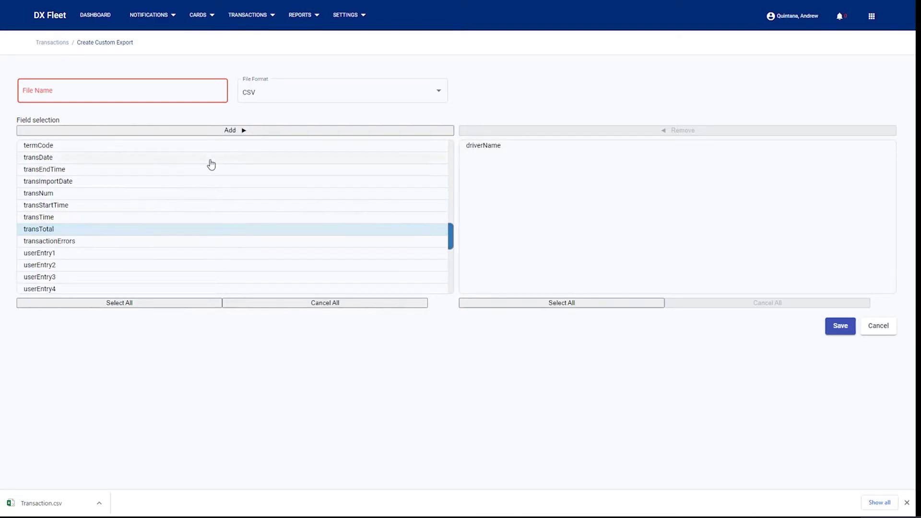
left_click(230, 130)
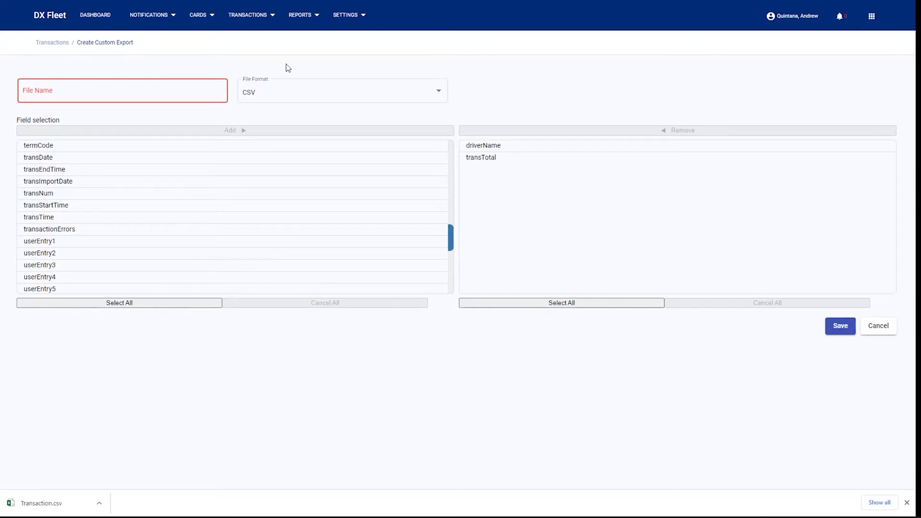
On the Reports page, set the driver activity report start date to 1/1/2021.
left_click(308, 17)
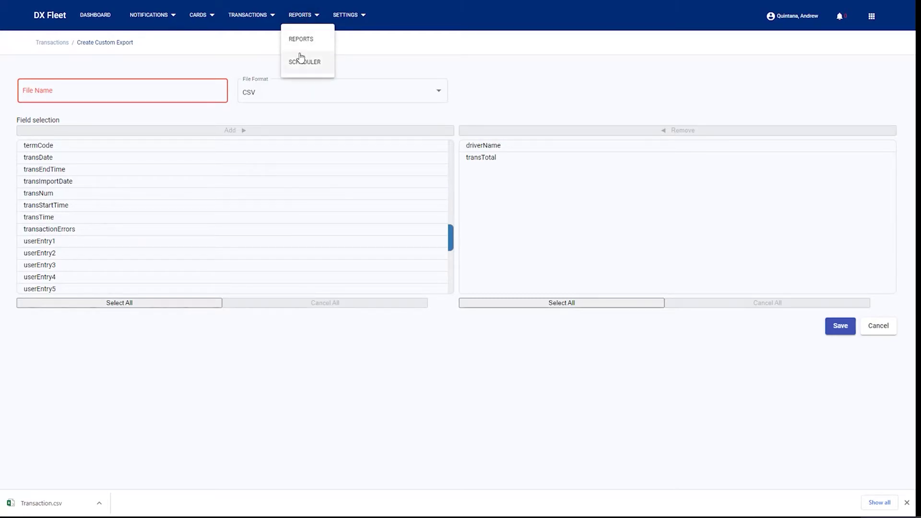
left_click(301, 42)
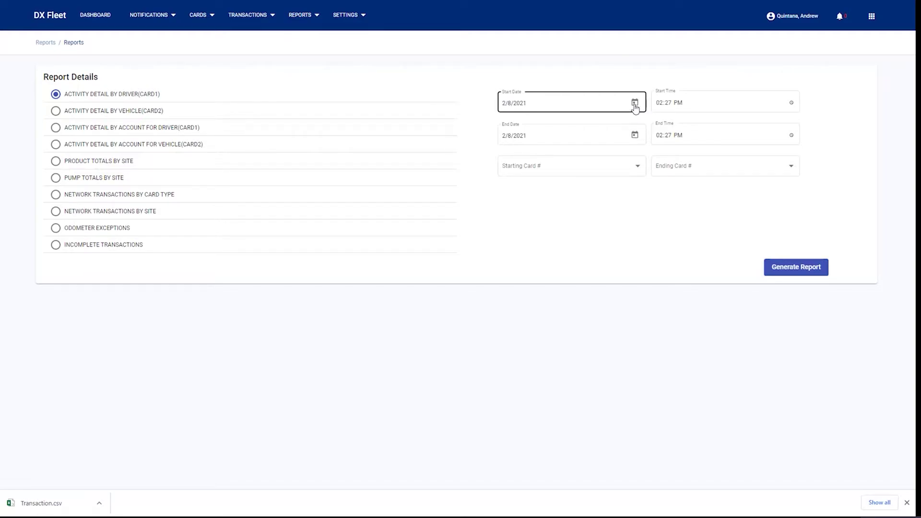
left_click(634, 104)
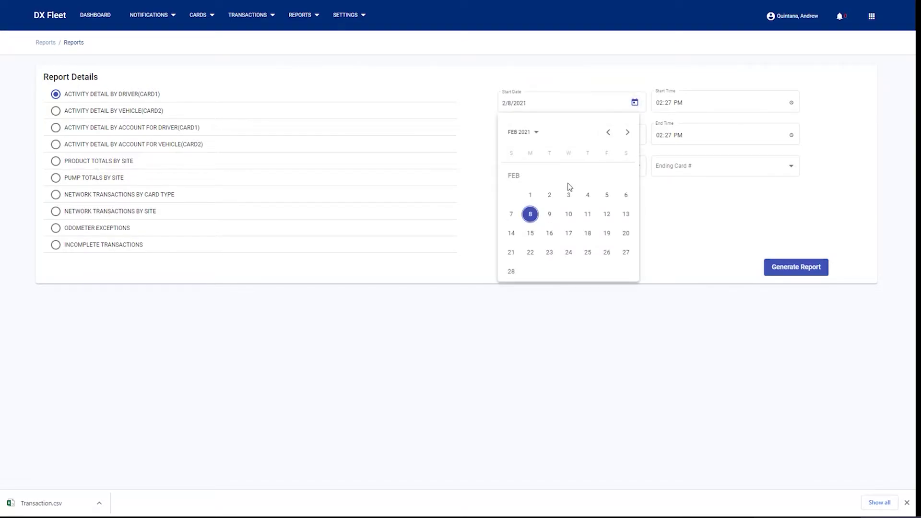
left_click(530, 195)
left_click(635, 103)
left_click(607, 132)
left_click(610, 180)
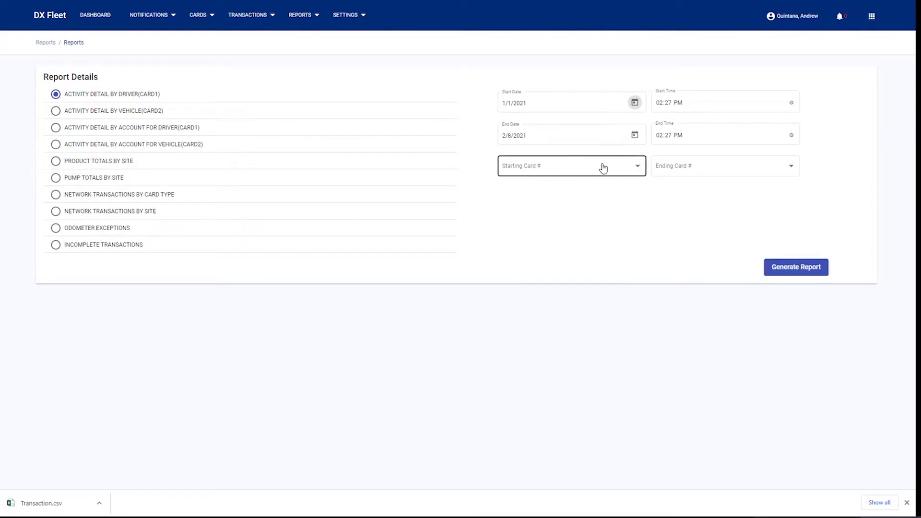
Choose All as the starting card, generate the report and open its PDF.
left_click(602, 167)
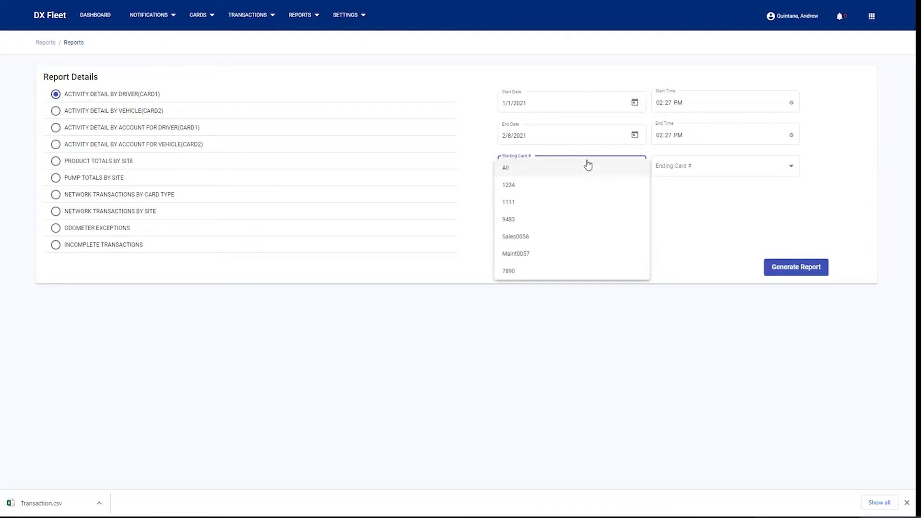
left_click(516, 170)
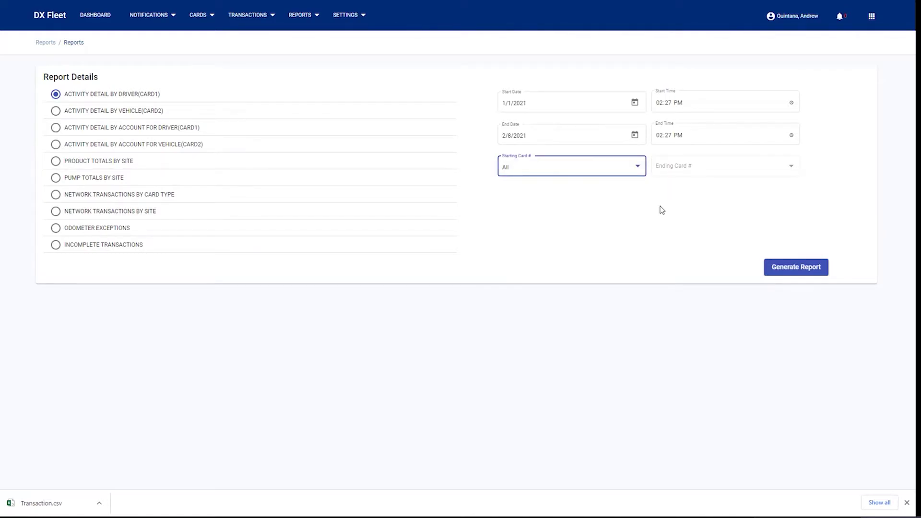
left_click(799, 272)
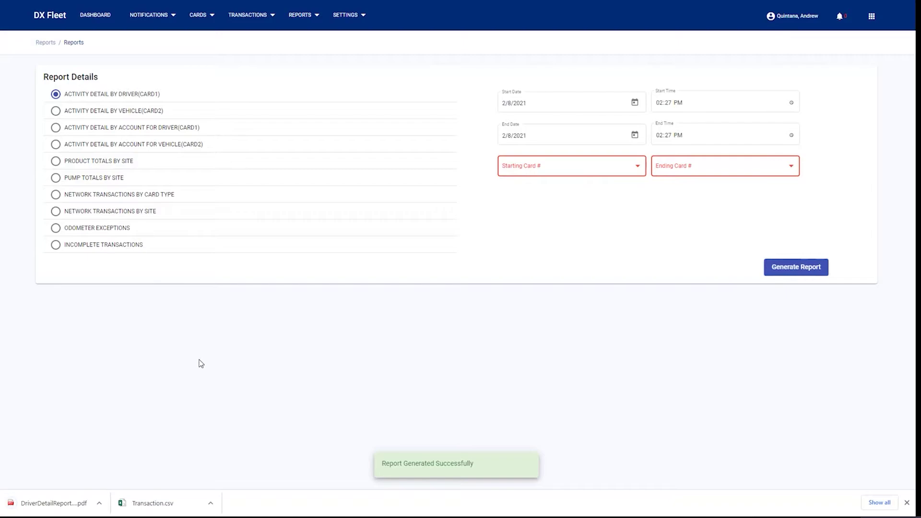
left_click(42, 503)
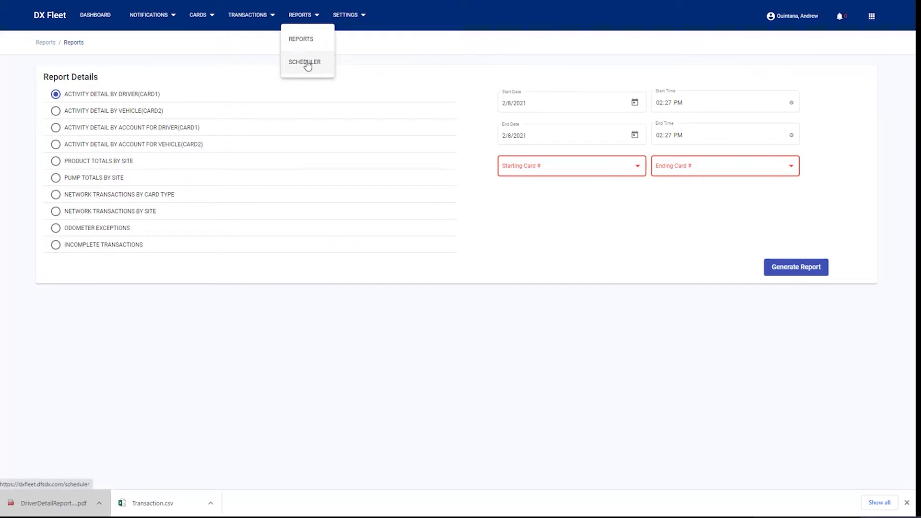
Create a new scheduler event named 'Daily Report' of type Report Options.
left_click(307, 66)
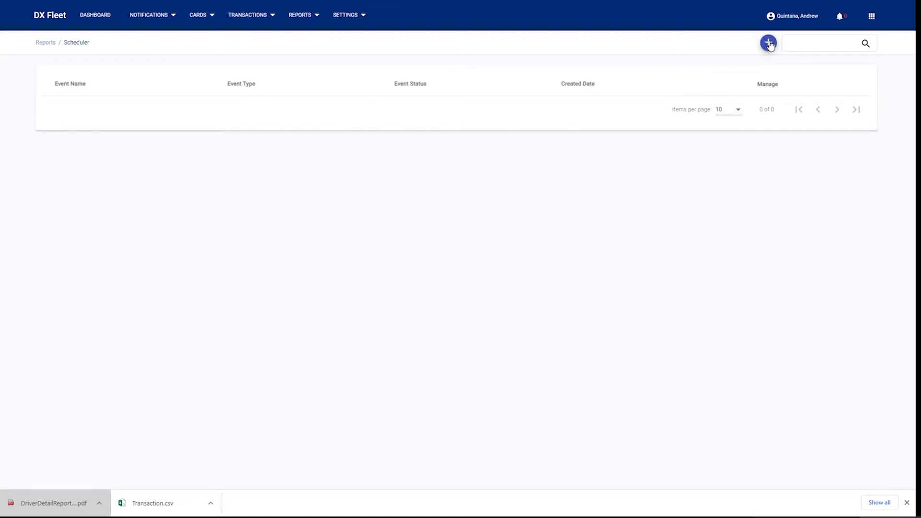
left_click(768, 43)
left_click(480, 110)
left_click(448, 102)
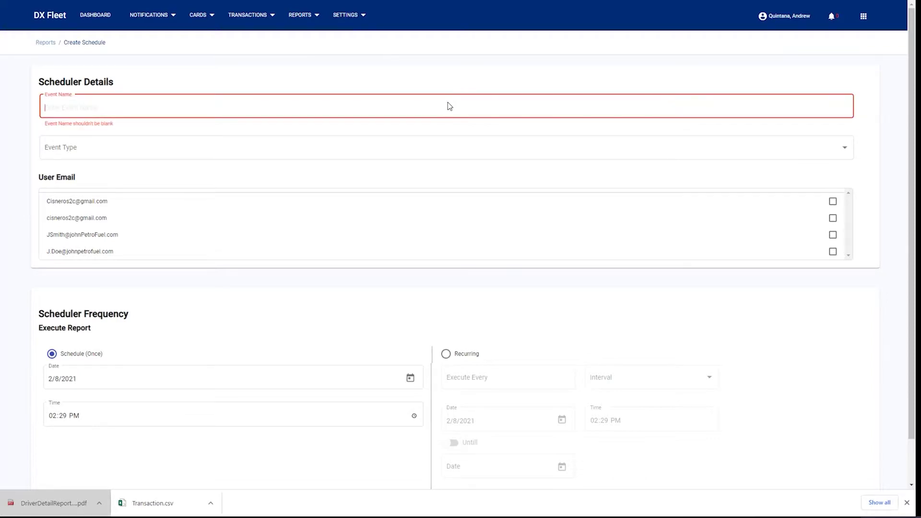
type("D")
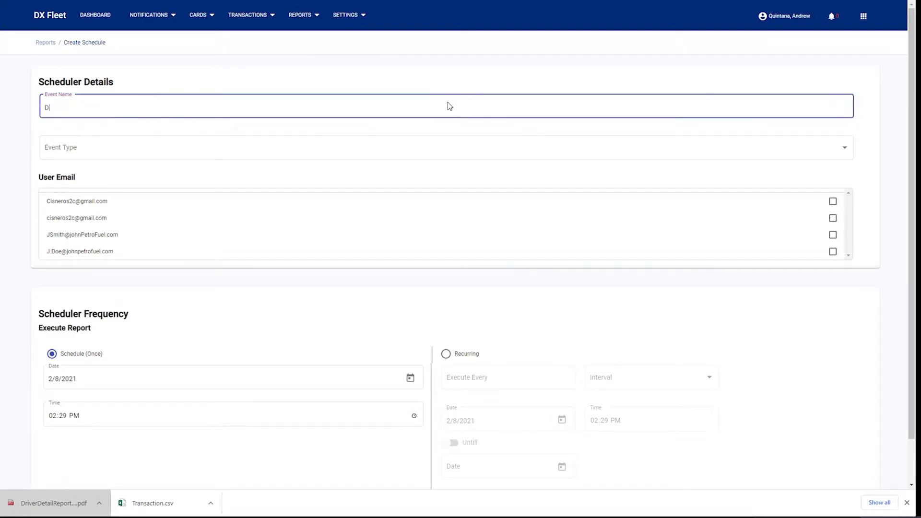
type("aily Report")
left_click(454, 143)
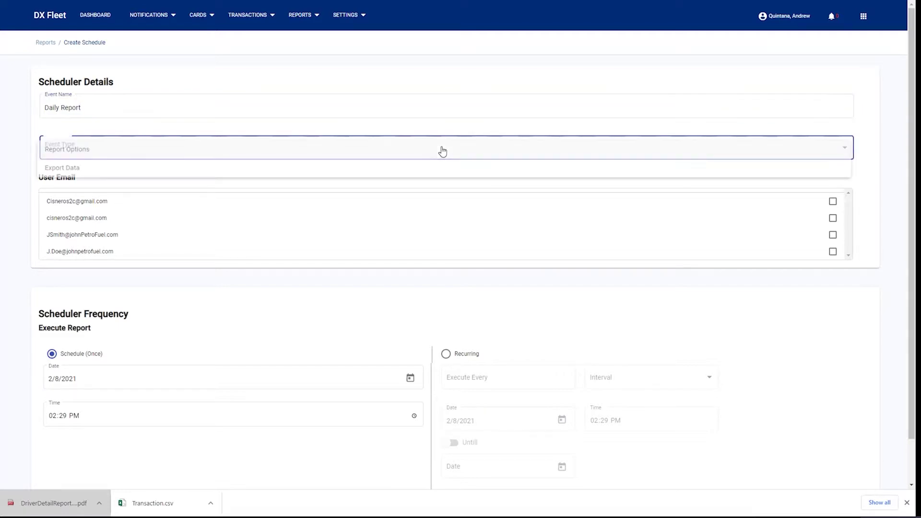
left_click(77, 151)
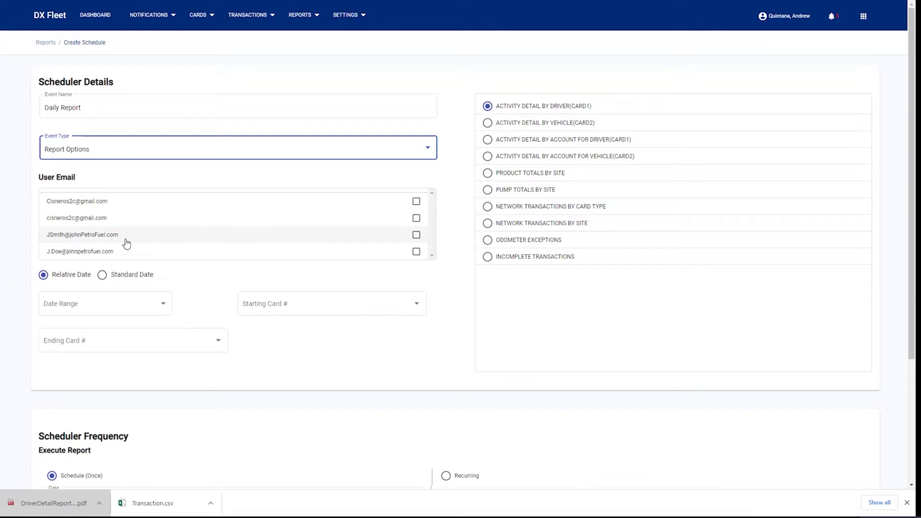
Add the third and fourth user emails as recipients, with Last 30 days and starting card All.
left_click(416, 238)
left_click(416, 251)
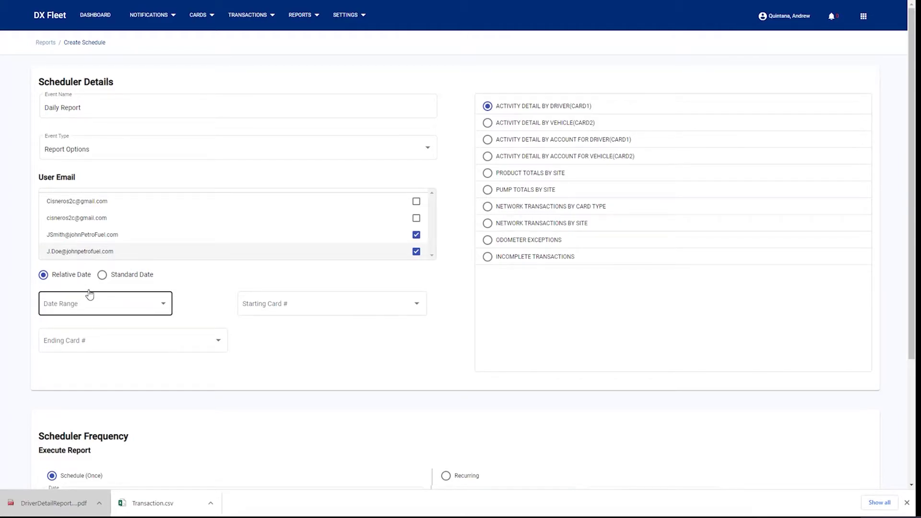
left_click(150, 306)
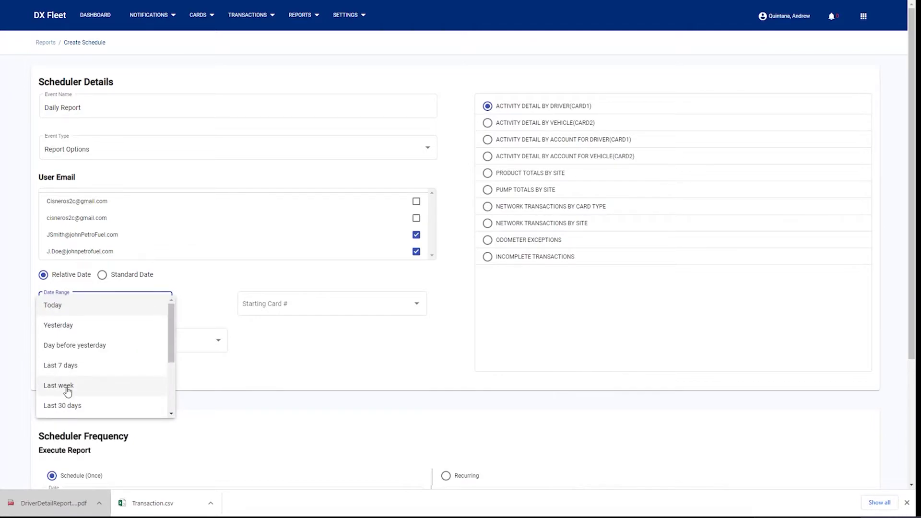
left_click(68, 407)
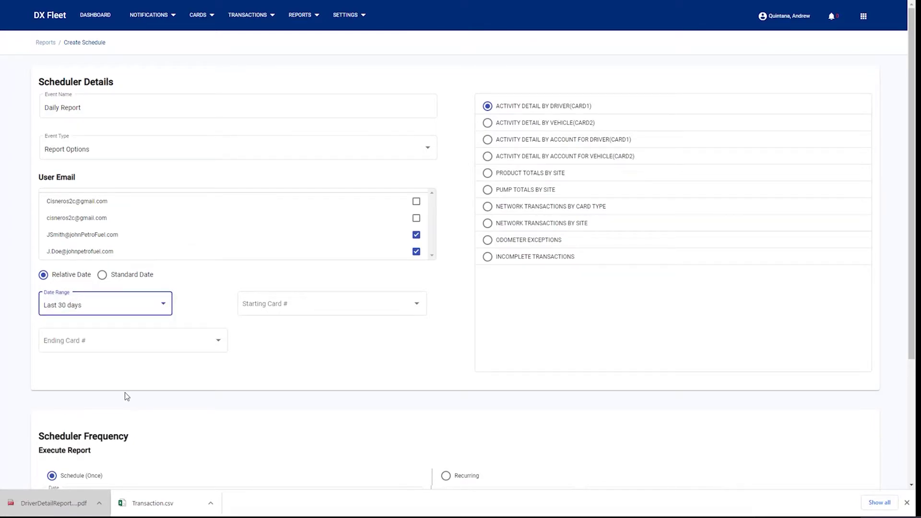
left_click(360, 305)
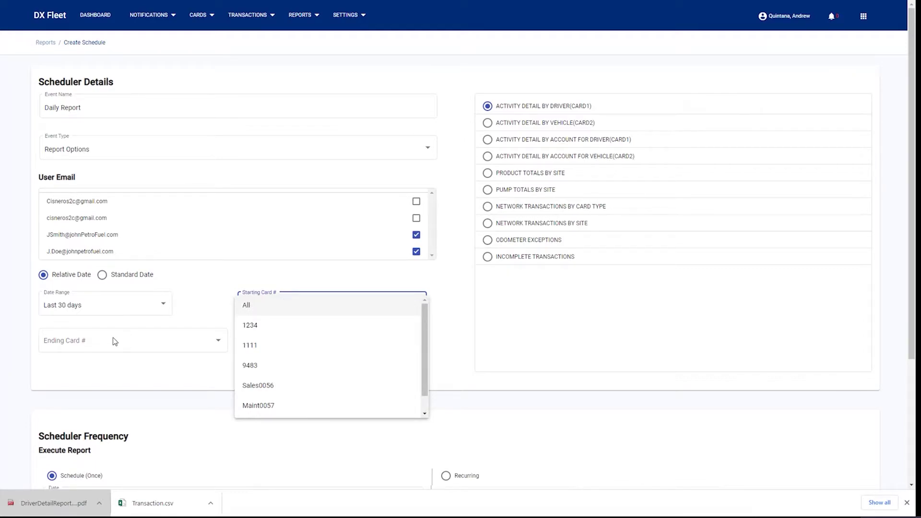
left_click(267, 307)
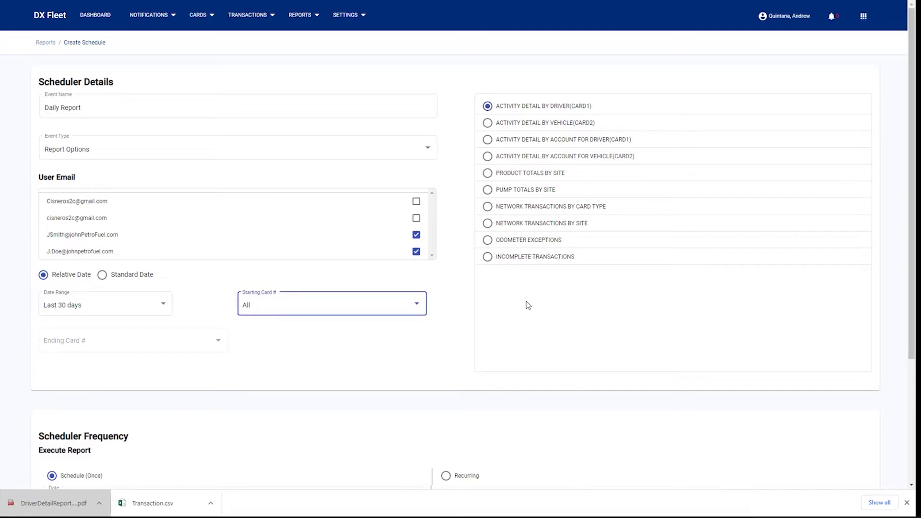
scroll(509, 309, "down", 3)
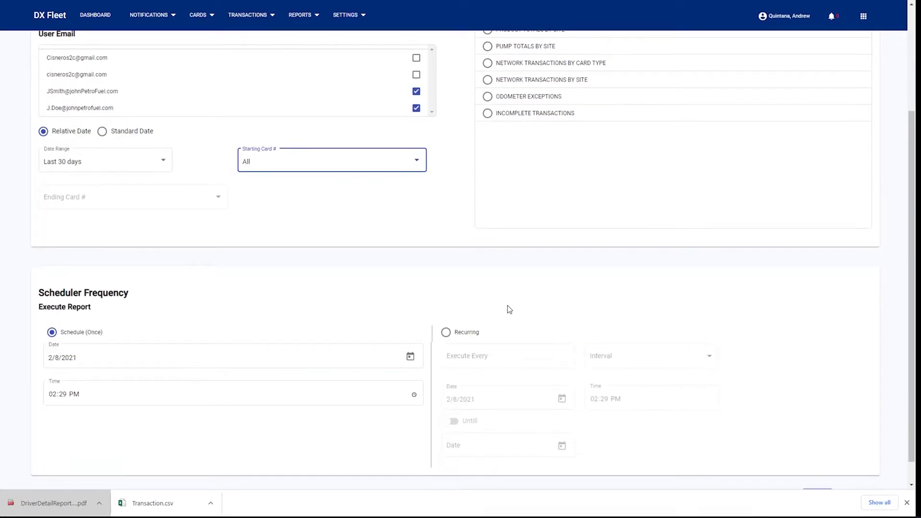
Make the schedule recurring every 1 day, starting 2/9/2021.
scroll(507, 309, "down", 1)
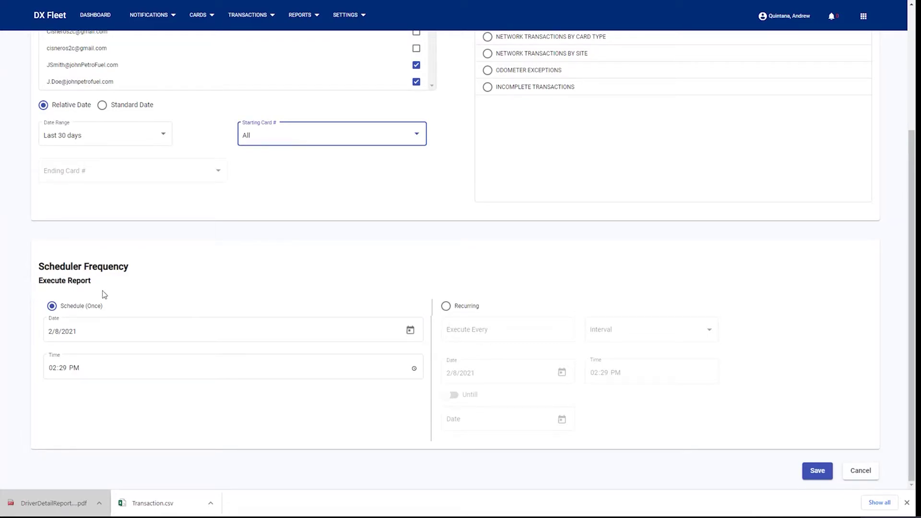
left_click(89, 330)
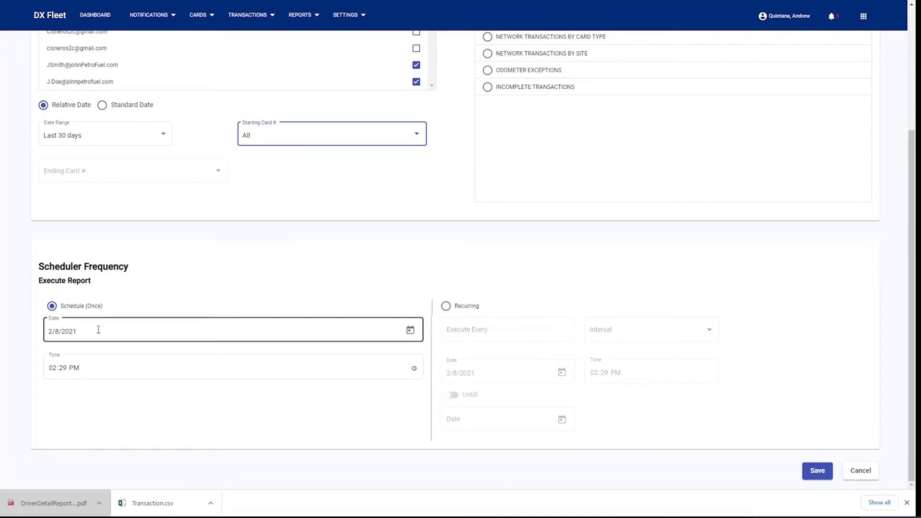
left_click(446, 306)
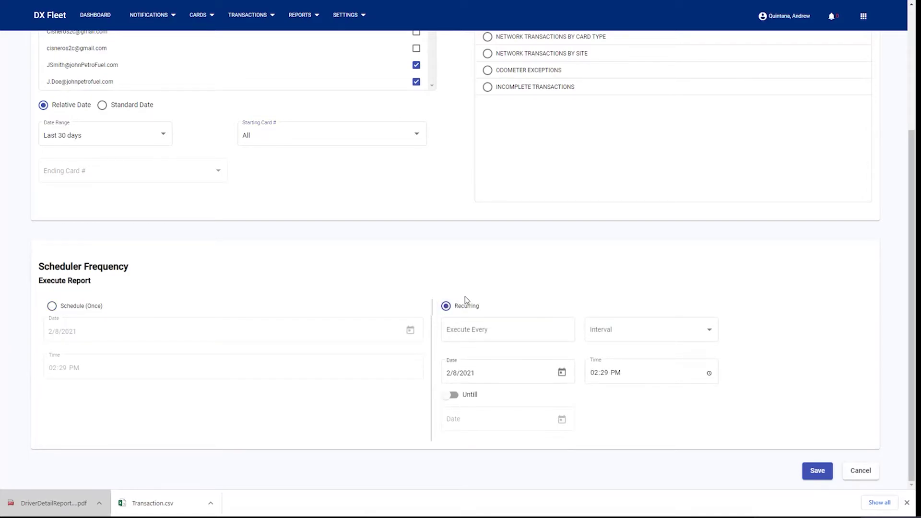
left_click(506, 329)
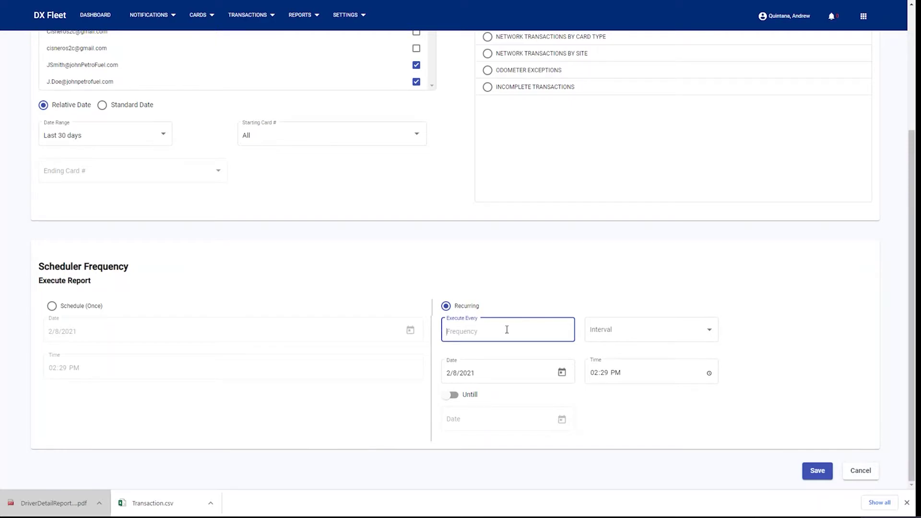
type("1")
left_click(683, 331)
left_click(615, 351)
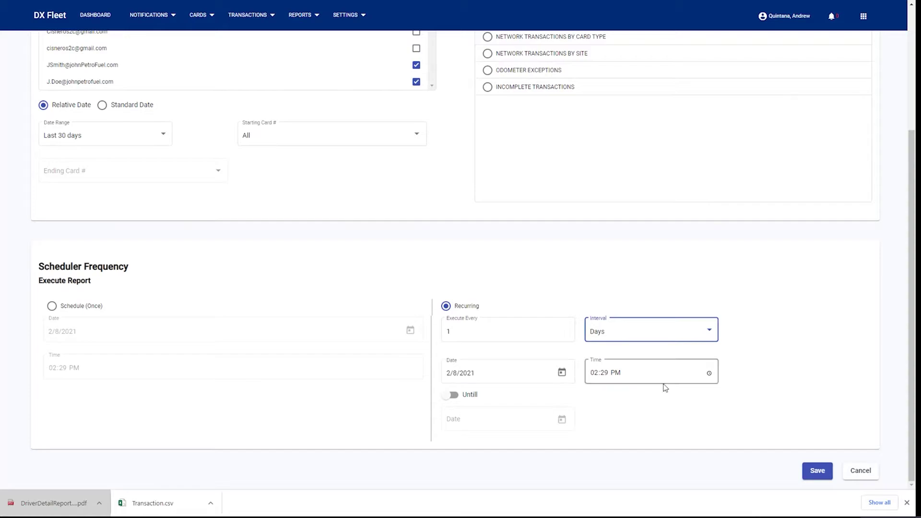
left_click(561, 372)
left_click(493, 291)
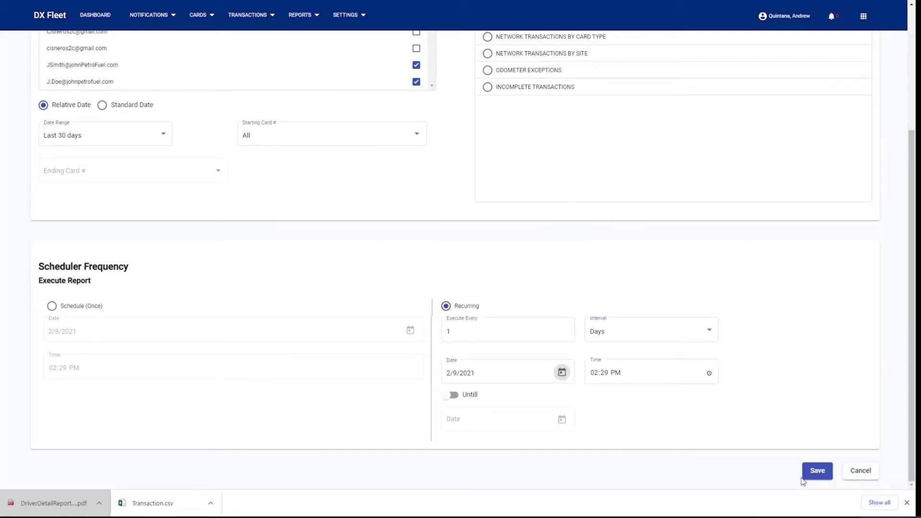
Save the Daily Report schedule, then begin another new schedule.
left_click(815, 471)
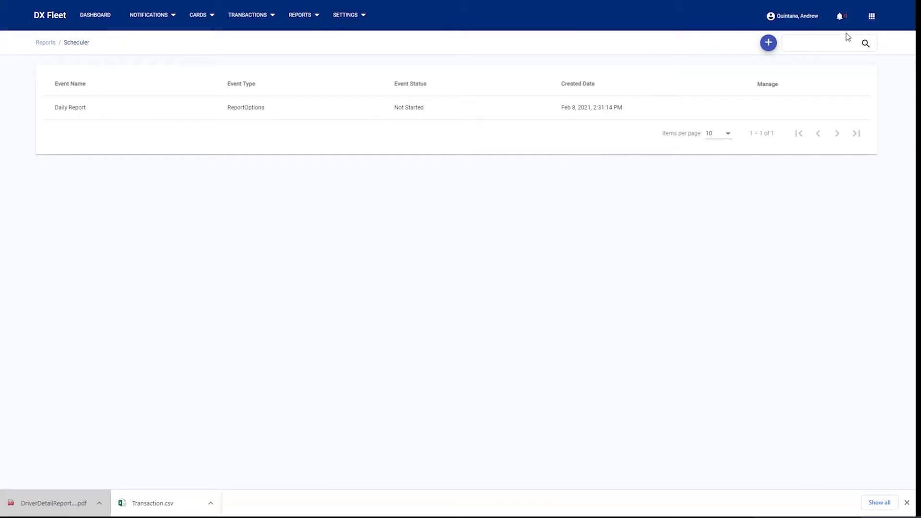
left_click(769, 44)
Name the new schedule 'Weekly Export' and make it an Export Data event.
left_click(106, 108)
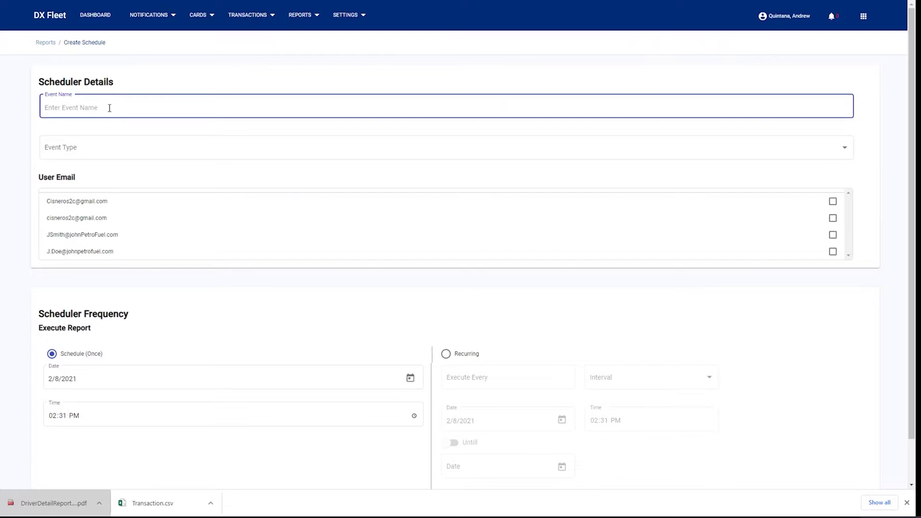
type("Weekly Export")
left_click(99, 147)
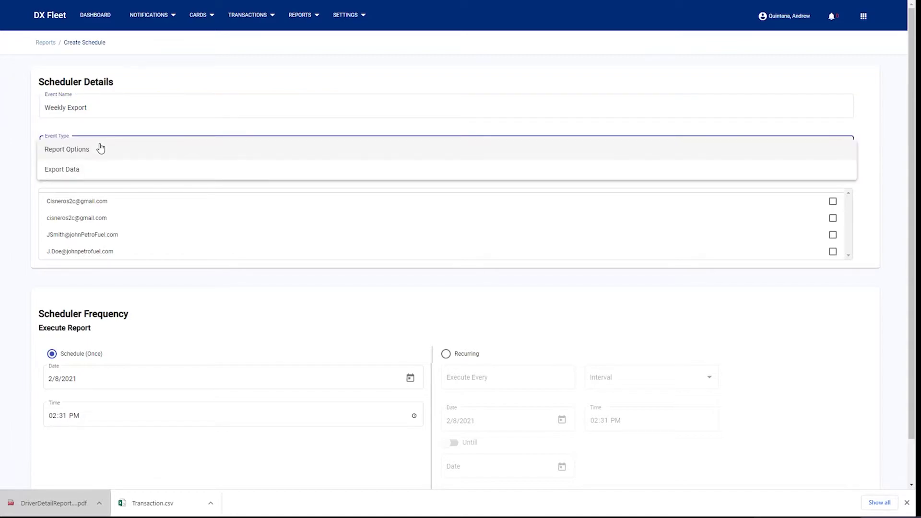
left_click(91, 171)
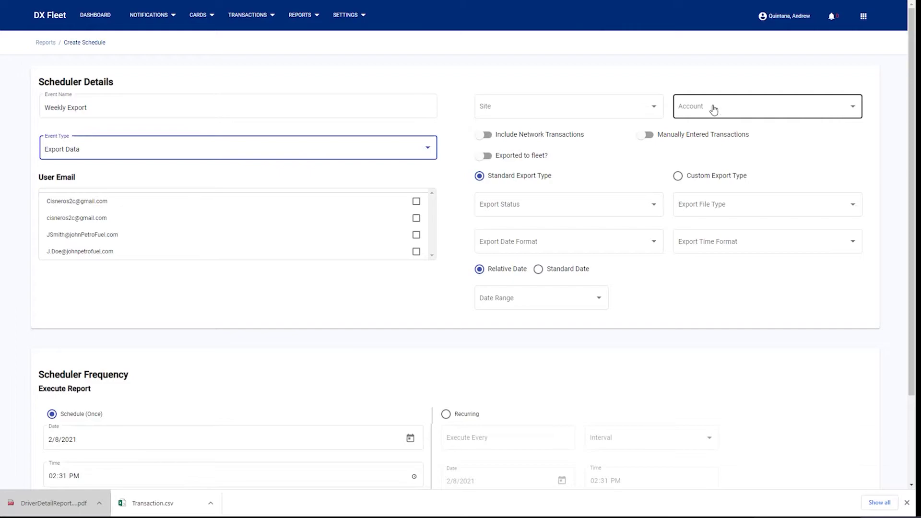
Cover all sites and accounts, including network, fleet-exported and manually entered transactions.
left_click(652, 105)
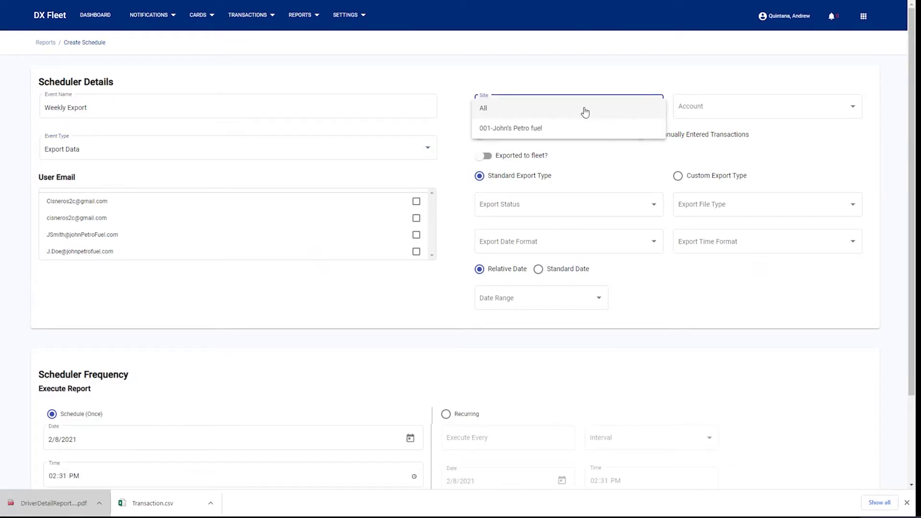
left_click(509, 111)
left_click(795, 108)
left_click(701, 113)
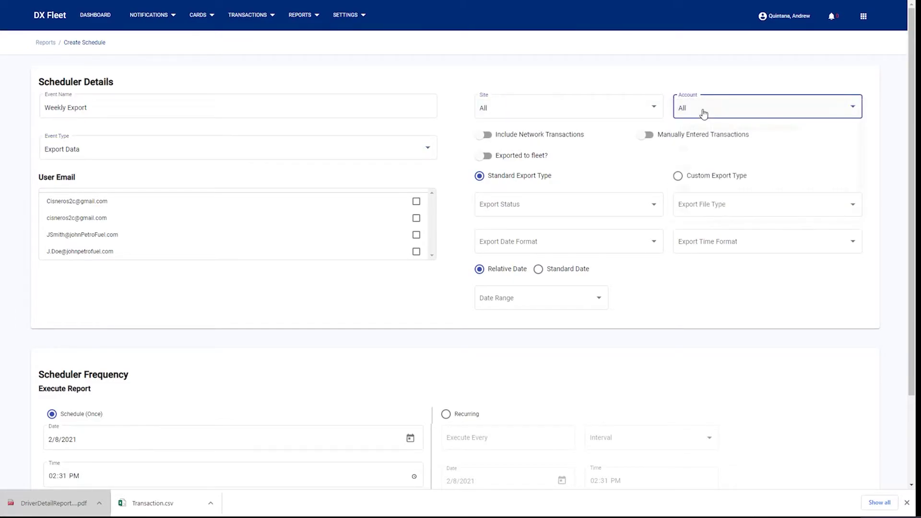
left_click(557, 136)
left_click(540, 156)
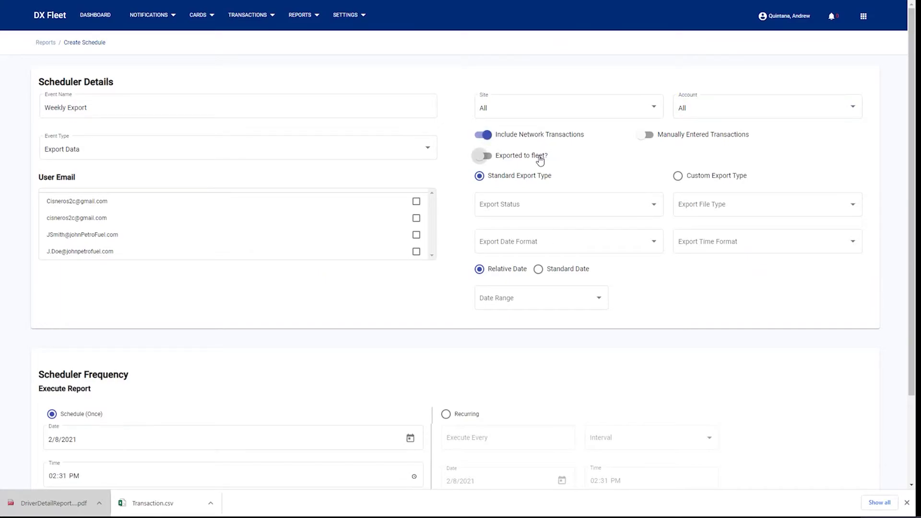
left_click(666, 136)
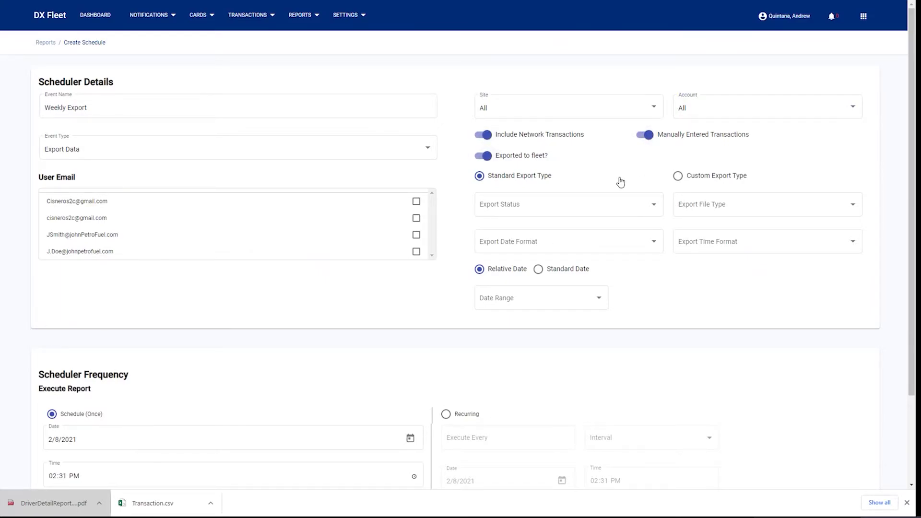
Set export status Never Exported, file type ASCII CSV, date MM/dd/yyyy and time HH:mm.
left_click(591, 209)
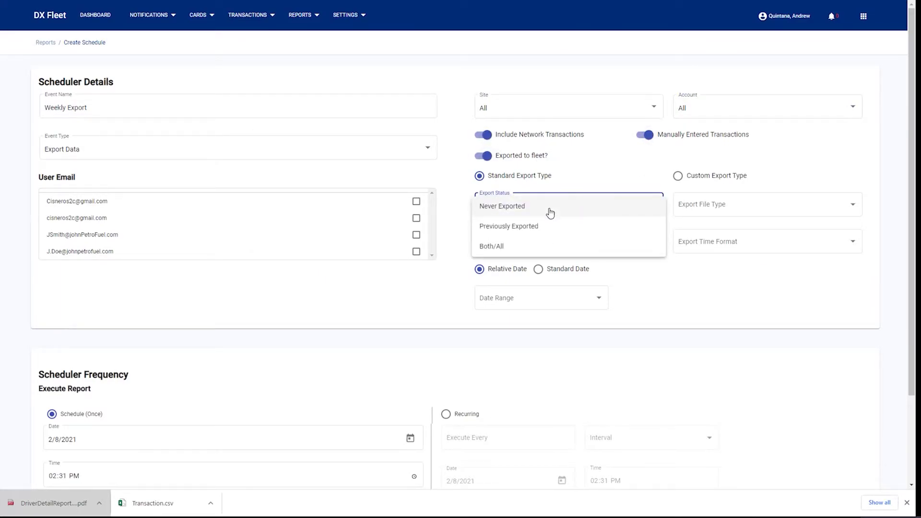
left_click(519, 208)
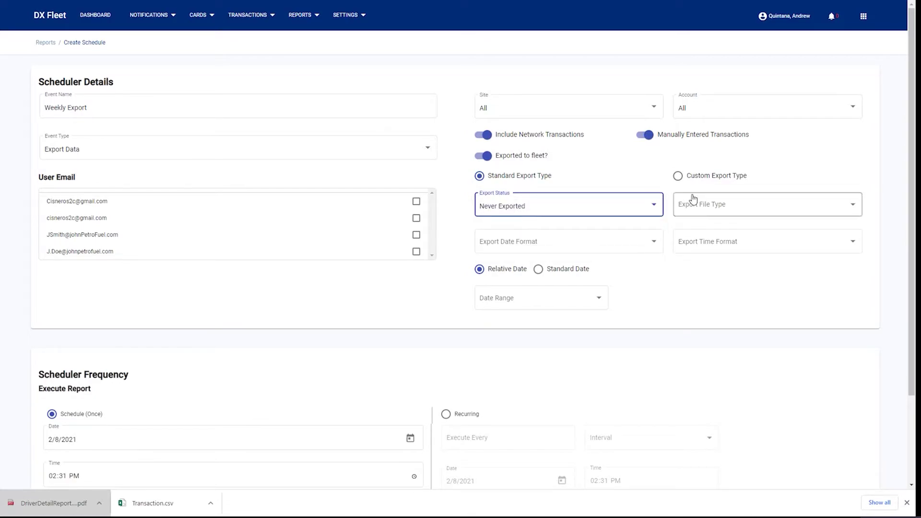
left_click(727, 206)
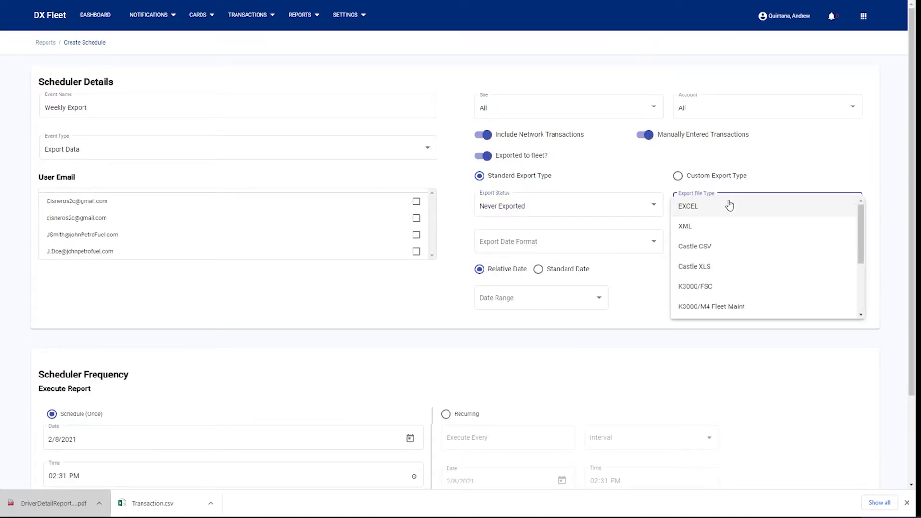
scroll(714, 246, "down", 3)
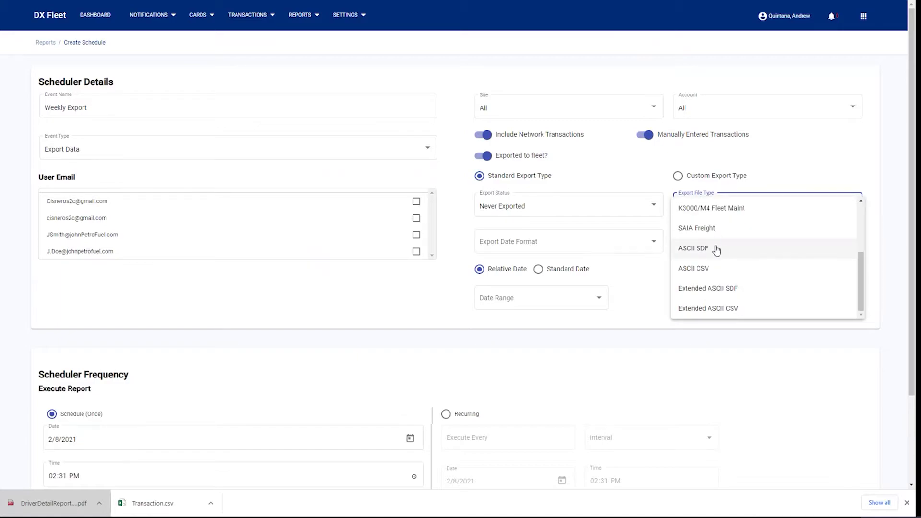
left_click(710, 267)
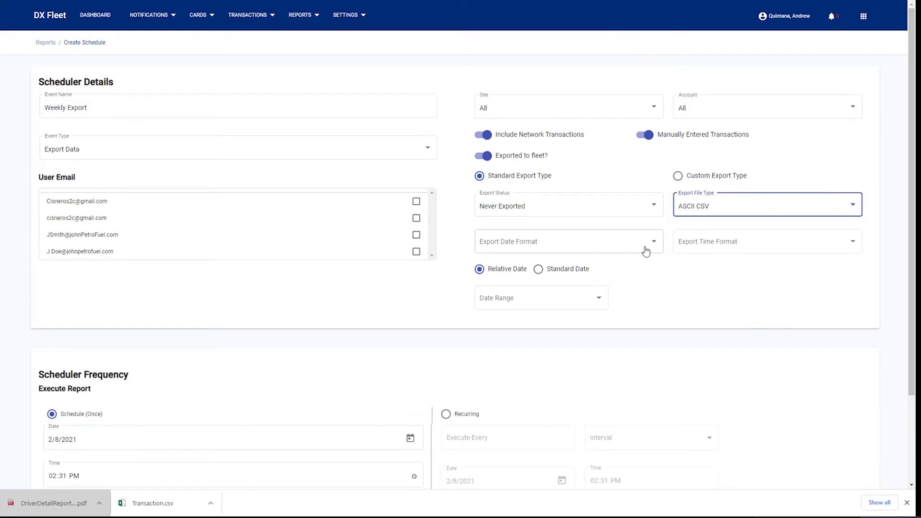
left_click(615, 244)
left_click(595, 242)
left_click(689, 239)
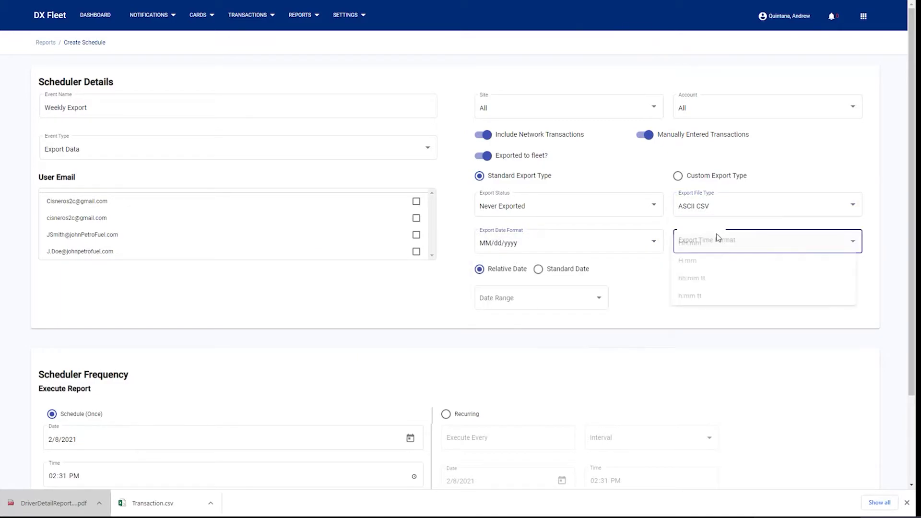
left_click(702, 246)
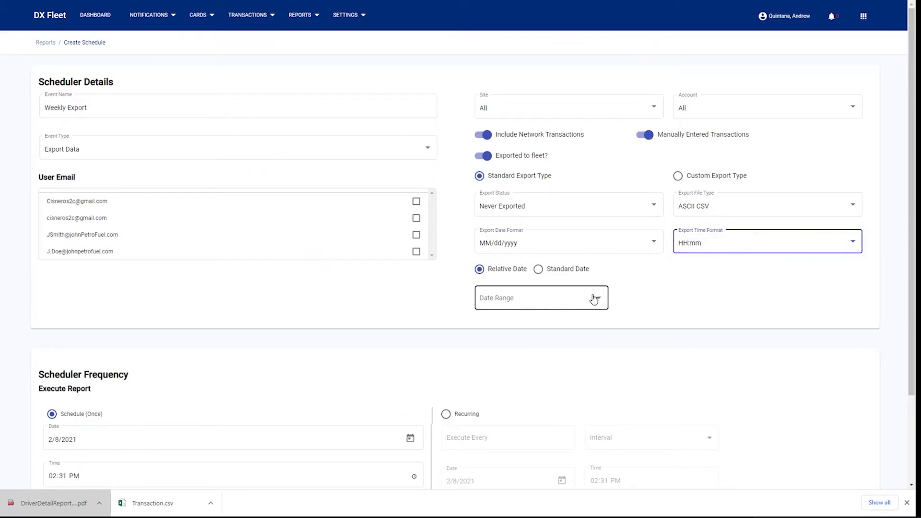
Use a relative Last 30 days range and tick the third and fourth user emails as recipients.
left_click(562, 273)
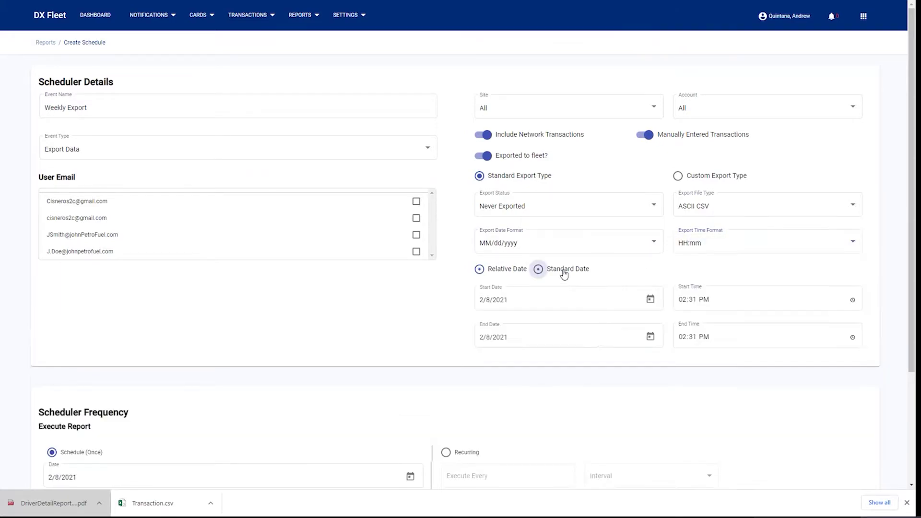
left_click(518, 271)
left_click(527, 295)
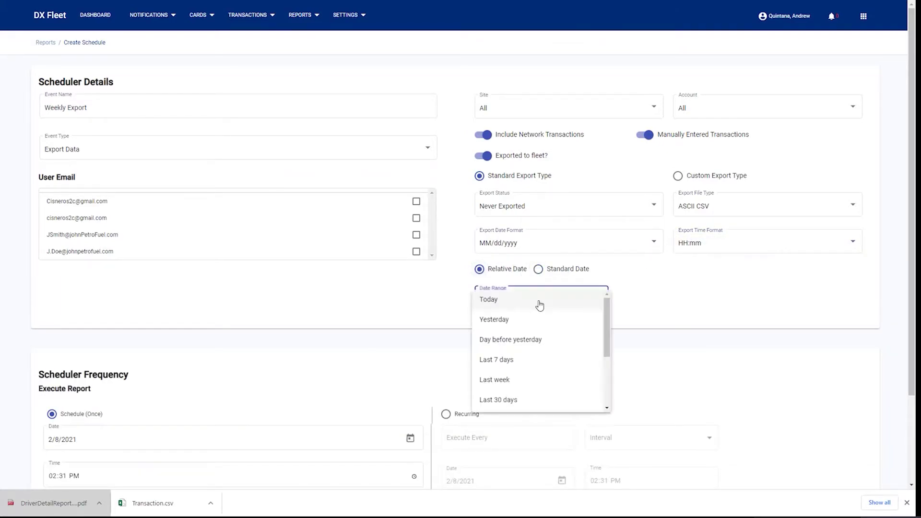
left_click(549, 404)
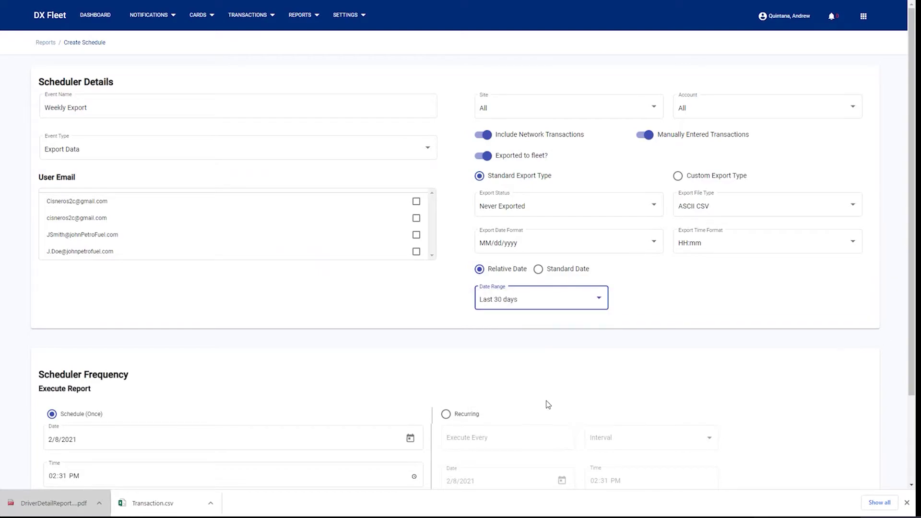
left_click(416, 235)
left_click(416, 252)
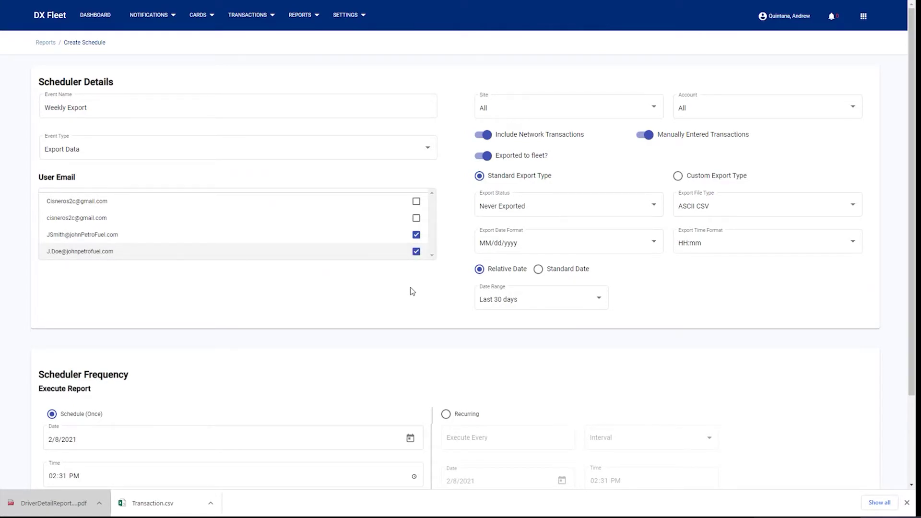
Make the export recurring every 1 week on Mondays.
scroll(411, 289, "down", 3)
left_click(463, 308)
left_click(488, 330)
type("1")
left_click(637, 329)
left_click(619, 378)
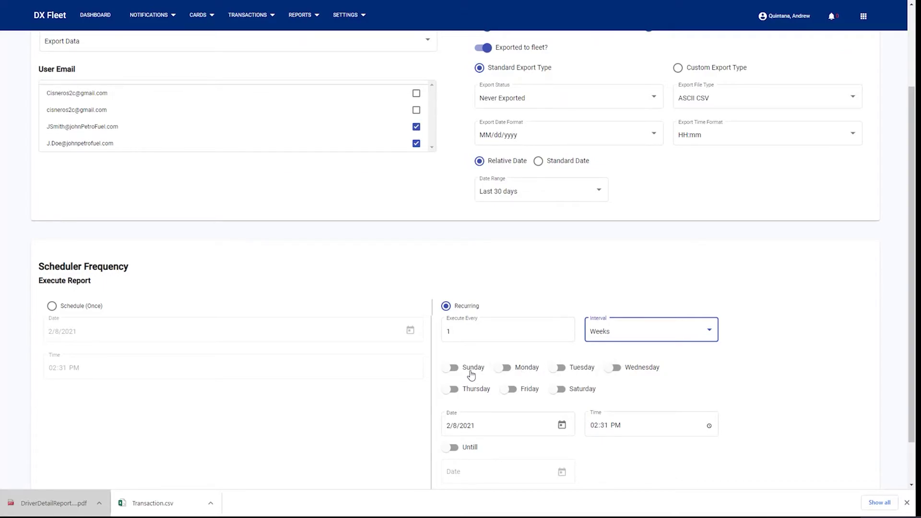
left_click(508, 368)
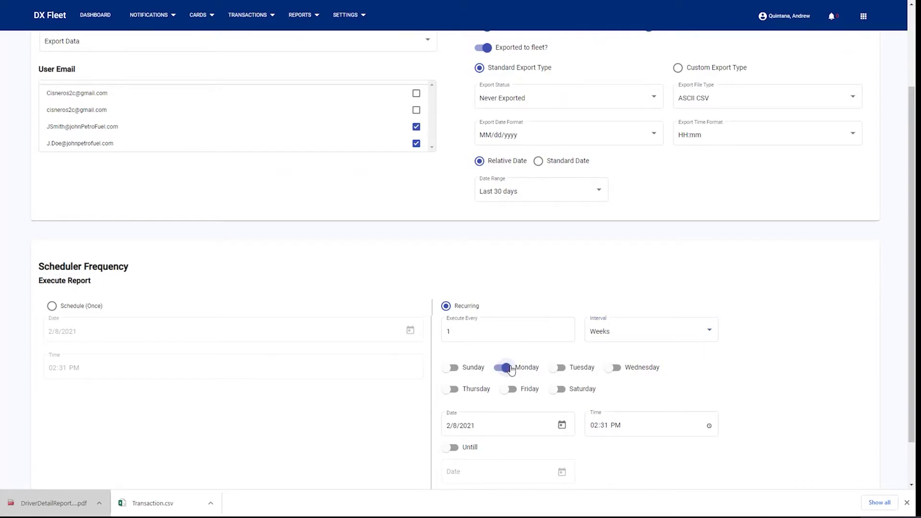
Set the schedule start to 15 February 2021 at 09:00 AM.
left_click(561, 425)
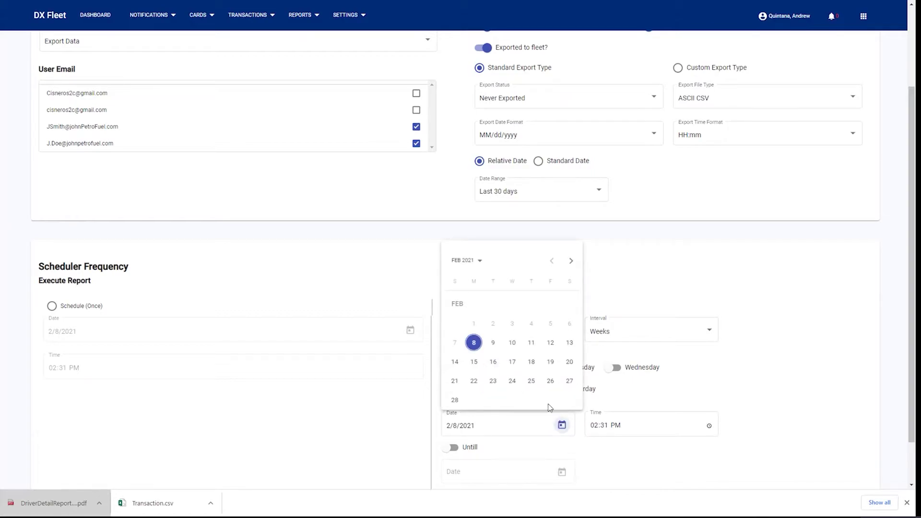
left_click(474, 363)
left_click(634, 429)
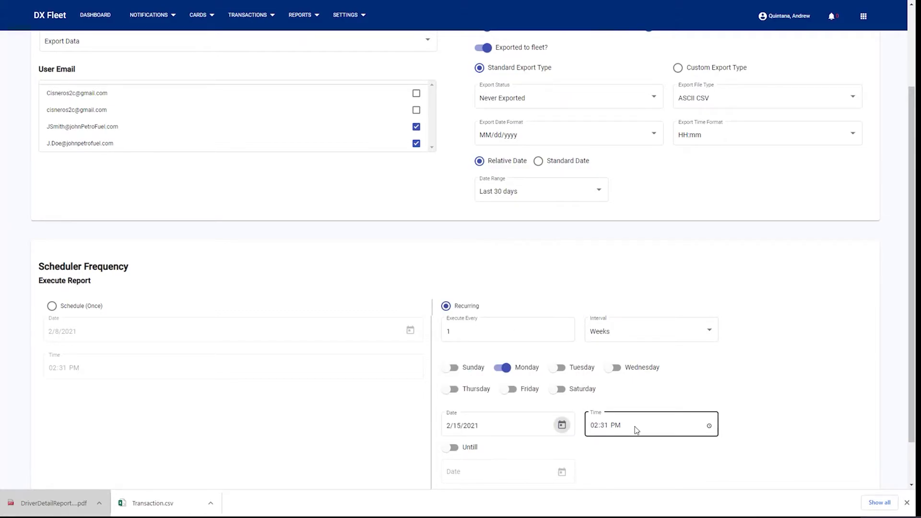
type("9:00")
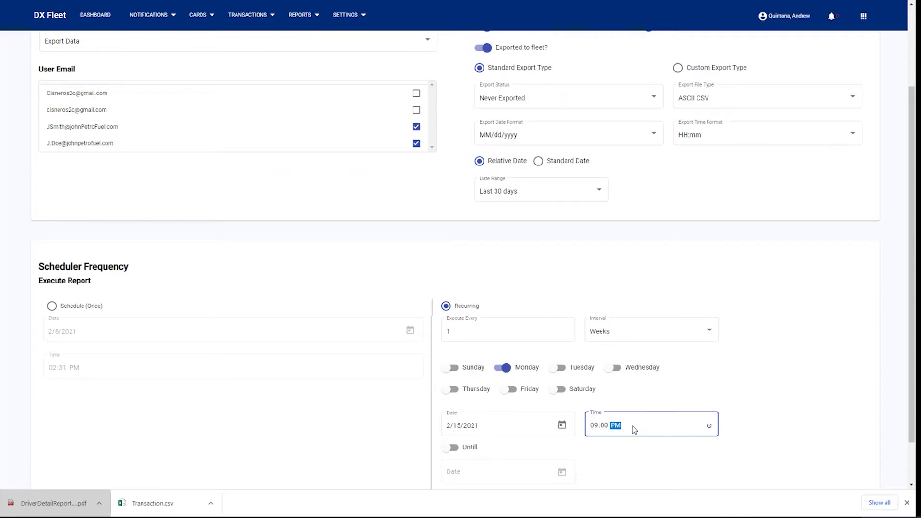
left_click(635, 461)
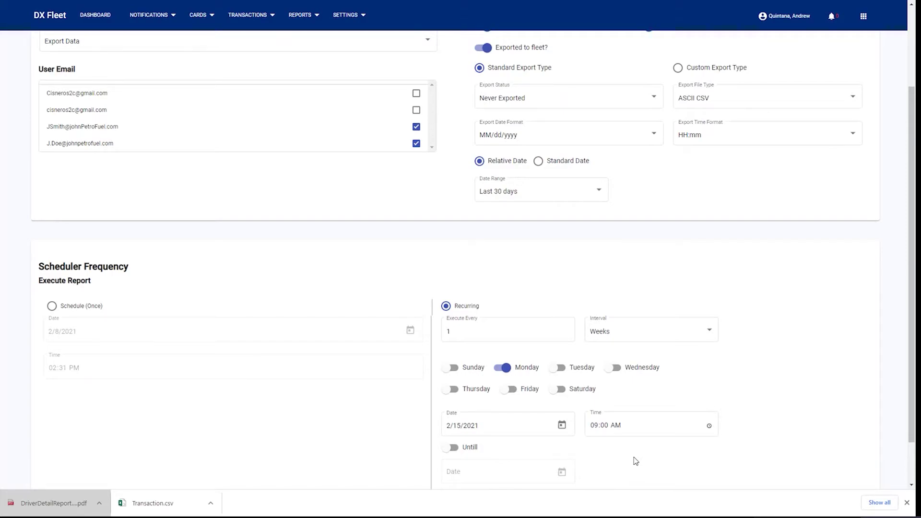
scroll(672, 458, "down", 2)
Save the Weekly Export event so it lists beside Daily Report, then bring up the Settings menu.
left_click(807, 468)
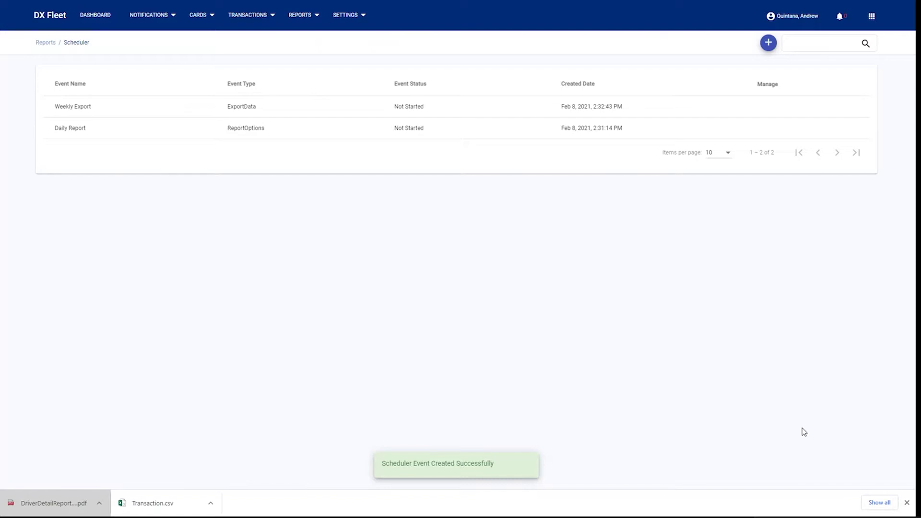
mouse_move(164, 114)
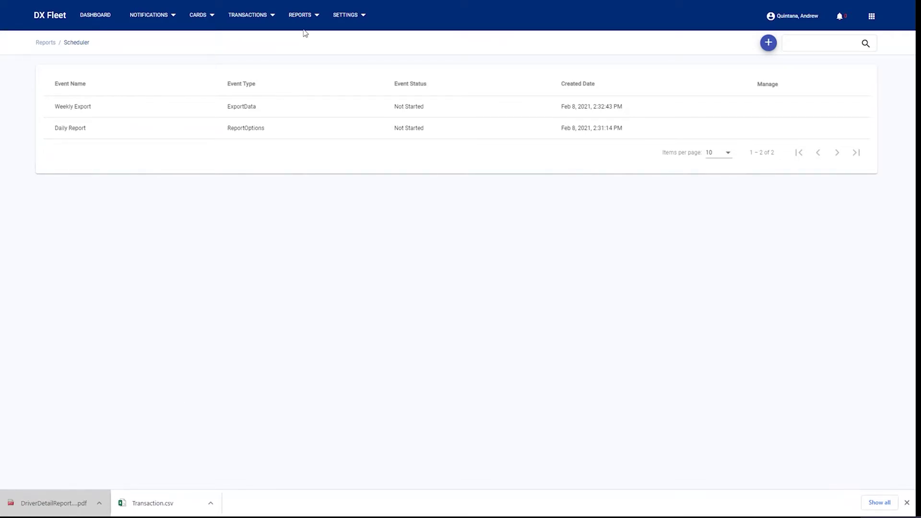
left_click(340, 17)
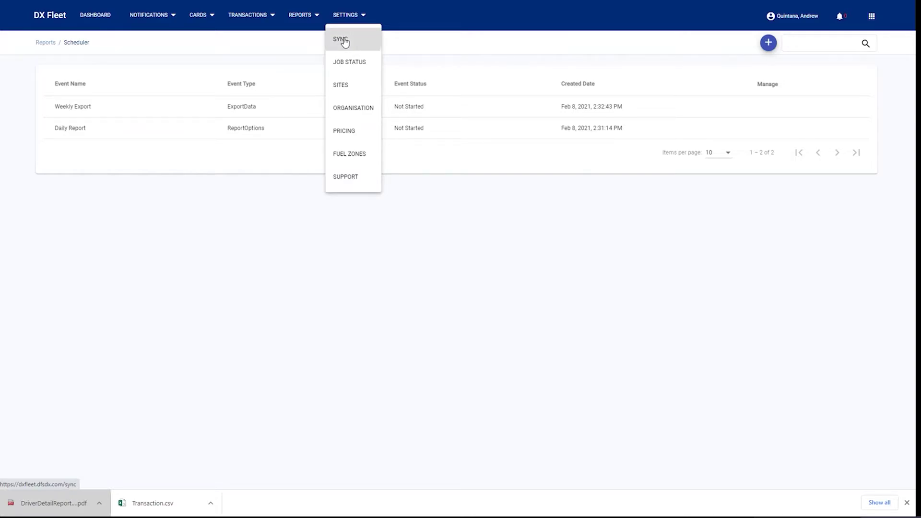
Go to the Sync settings page and browse its action list: Read, Send, Upgrade, Reset System.
left_click(344, 41)
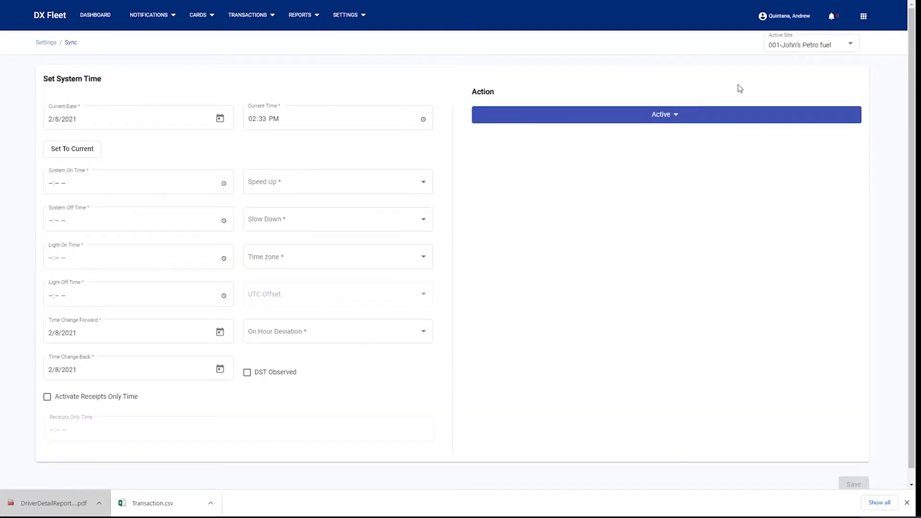
left_click(667, 119)
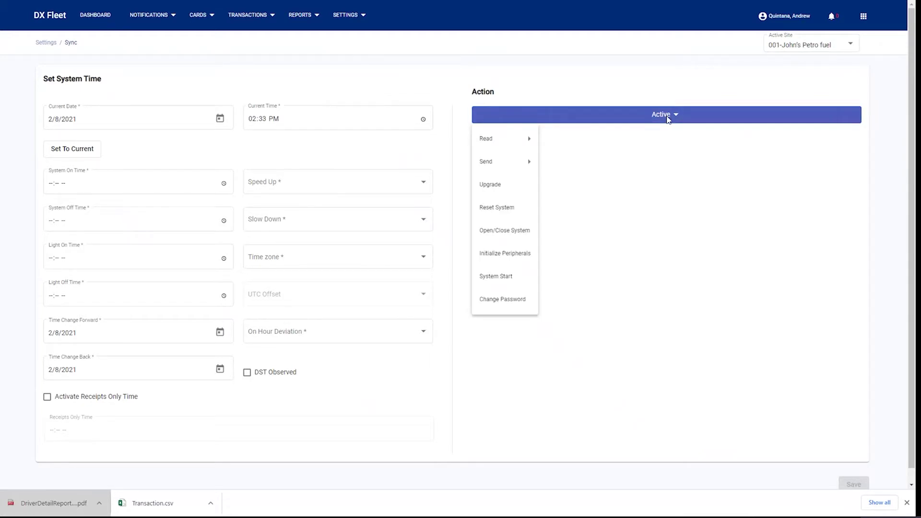
mouse_move(494, 143)
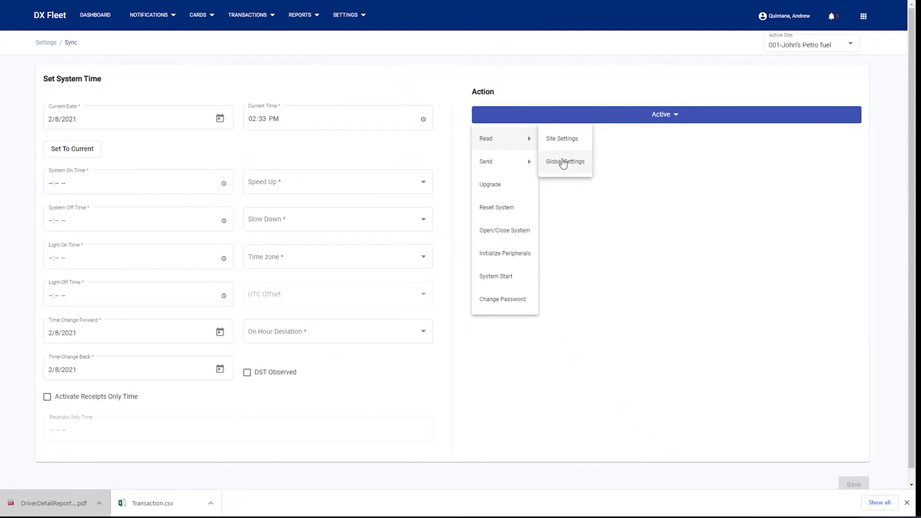
mouse_move(497, 162)
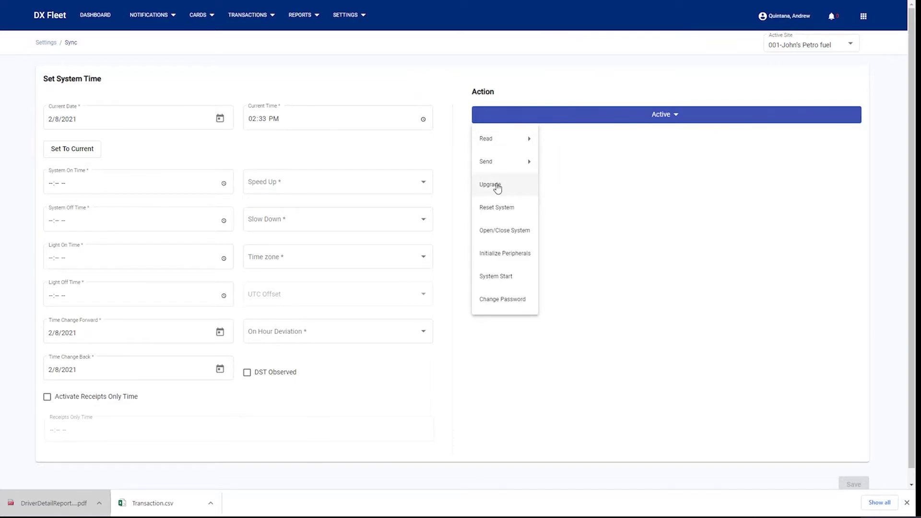
mouse_move(505, 138)
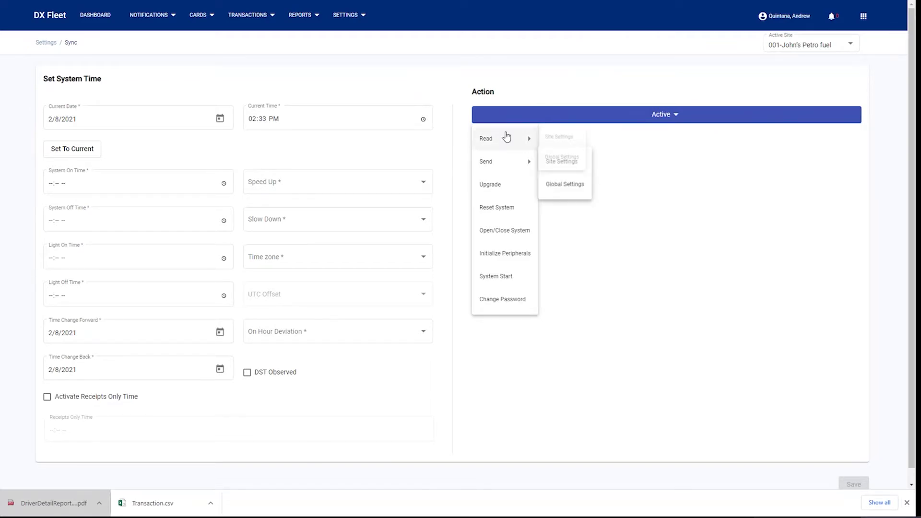
left_click(493, 191)
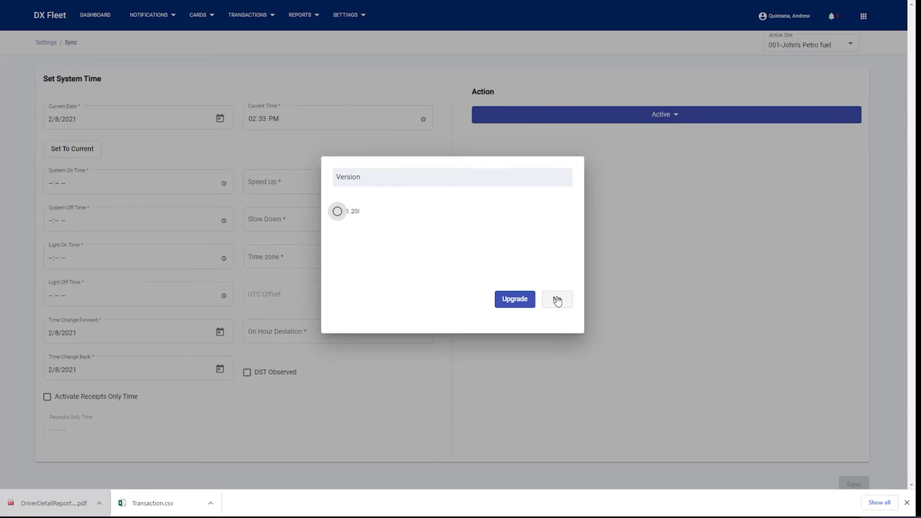
left_click(557, 299)
left_click(529, 115)
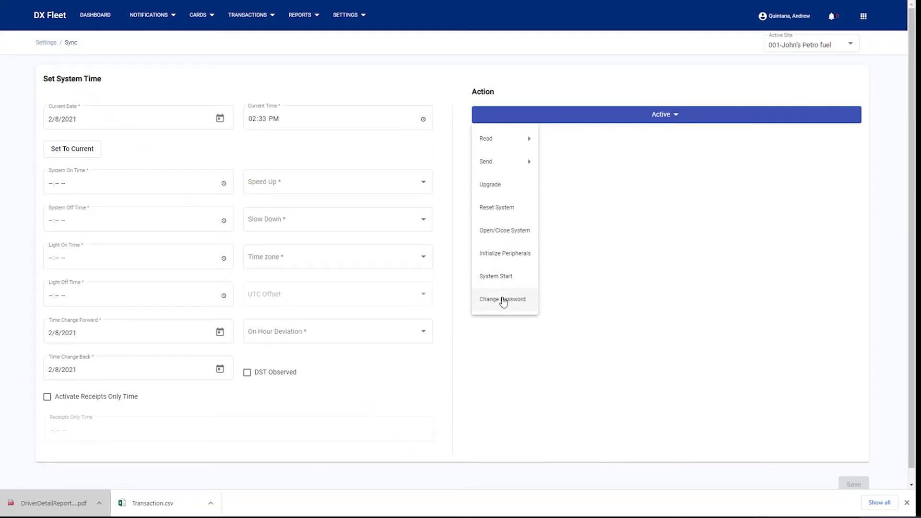
Go to the Job Status page and select a SUCCESS entry among site 001's jobs.
left_click(353, 17)
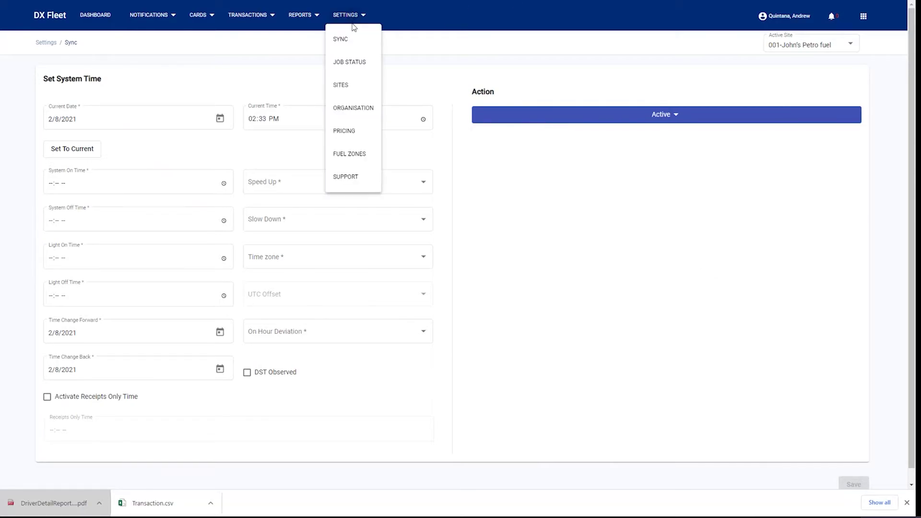
left_click(350, 68)
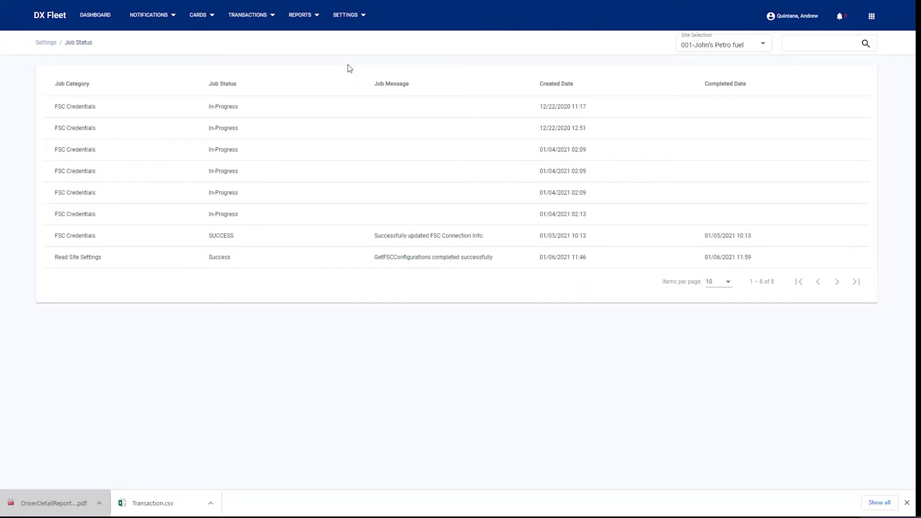
double_click(227, 236)
Go to the Sites page and reveal the Manage buttons for site 001.
left_click(346, 18)
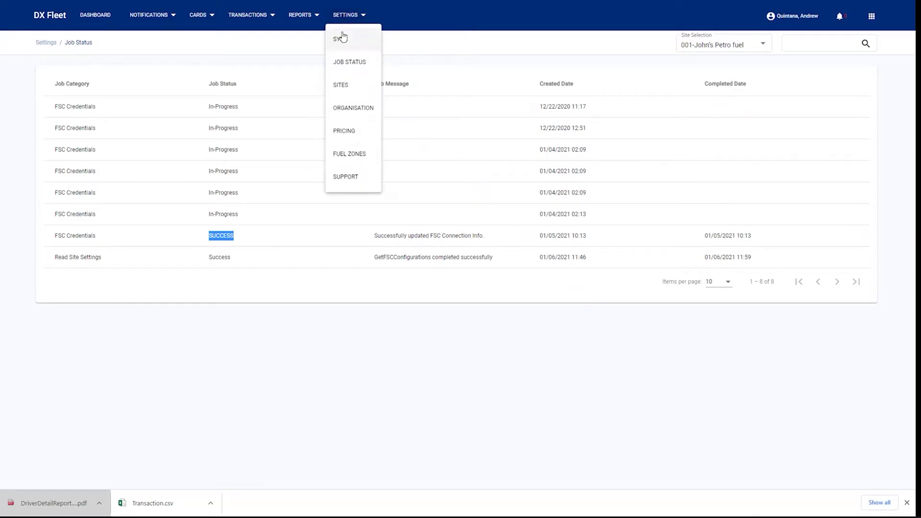
left_click(338, 86)
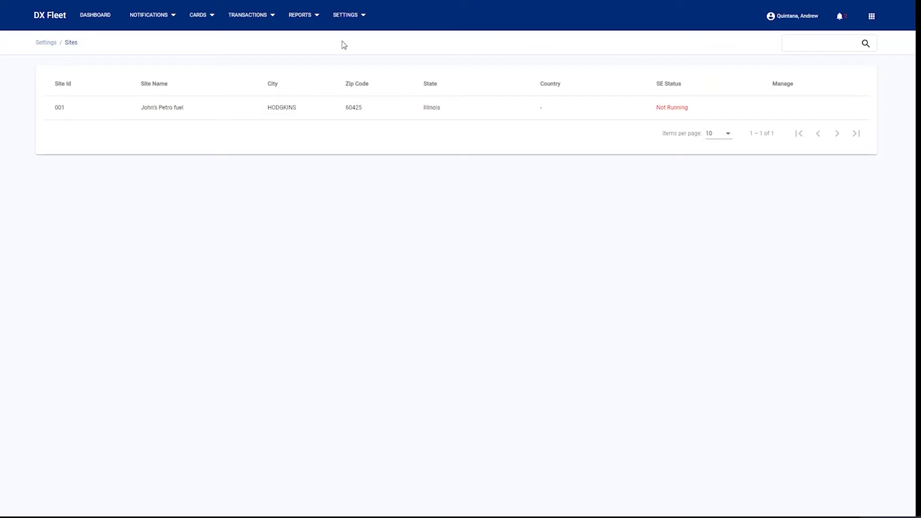
mouse_move(674, 114)
Start site 001's service engine so it shows Running, then edit the site's details.
left_click(803, 110)
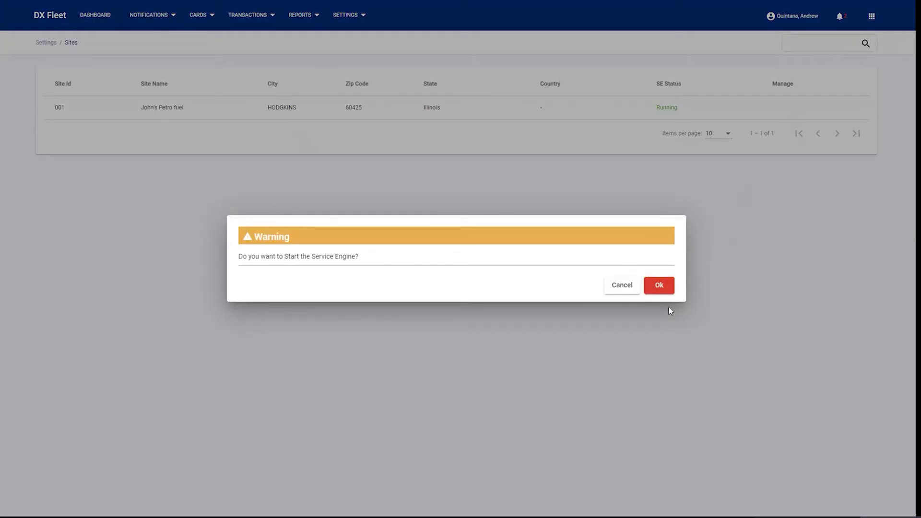
left_click(659, 287)
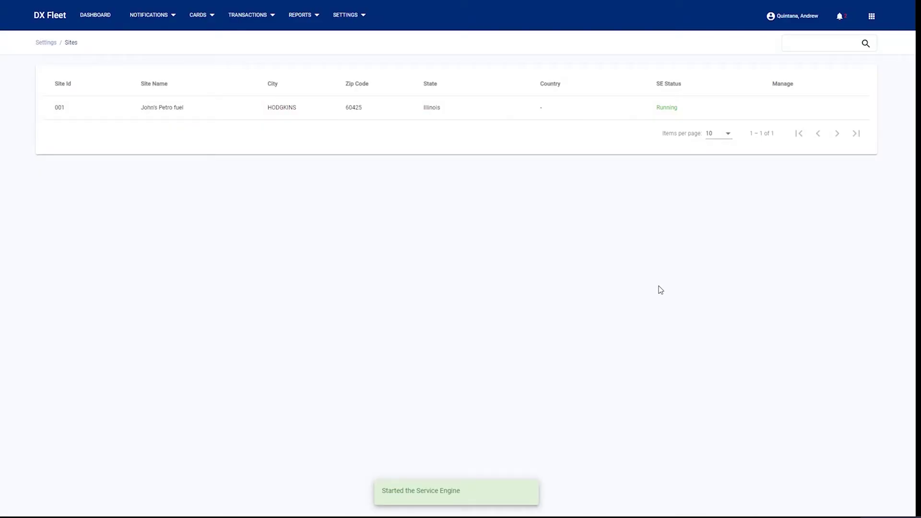
mouse_move(764, 107)
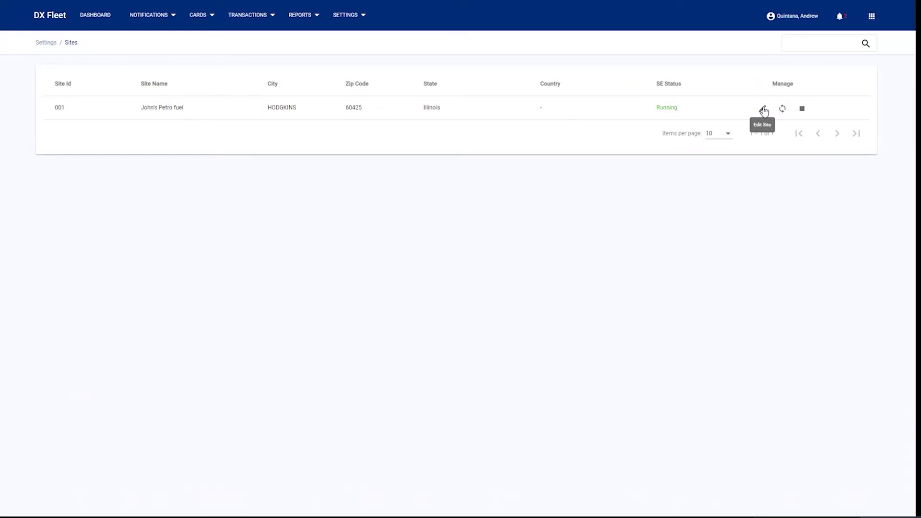
left_click(763, 110)
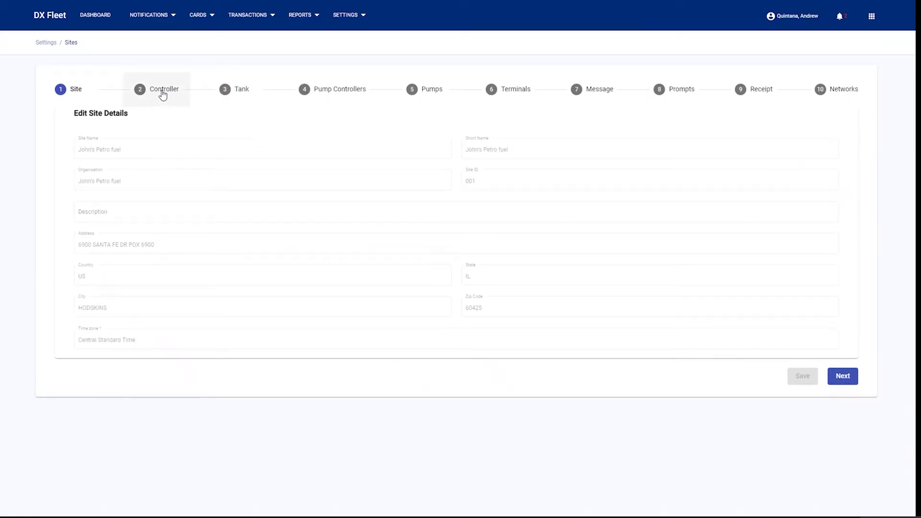
Review site 001's Controller step, then advance to the Tank step.
left_click(163, 94)
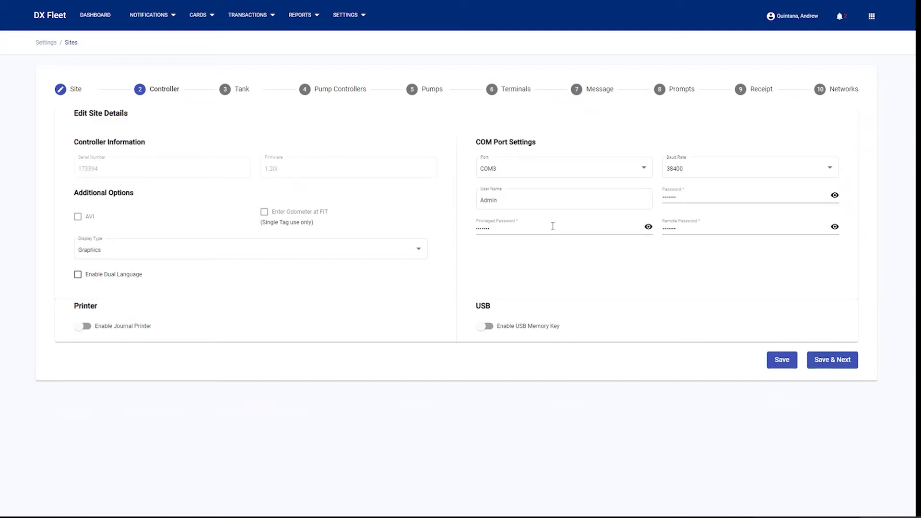
left_click(237, 93)
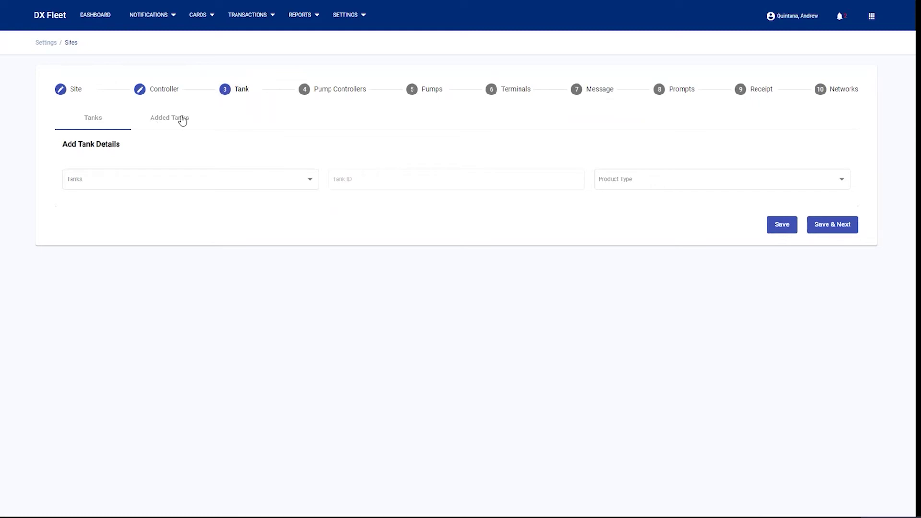
Check the site's added tanks, then view the added pump controller (ID 1, PCT).
left_click(254, 188)
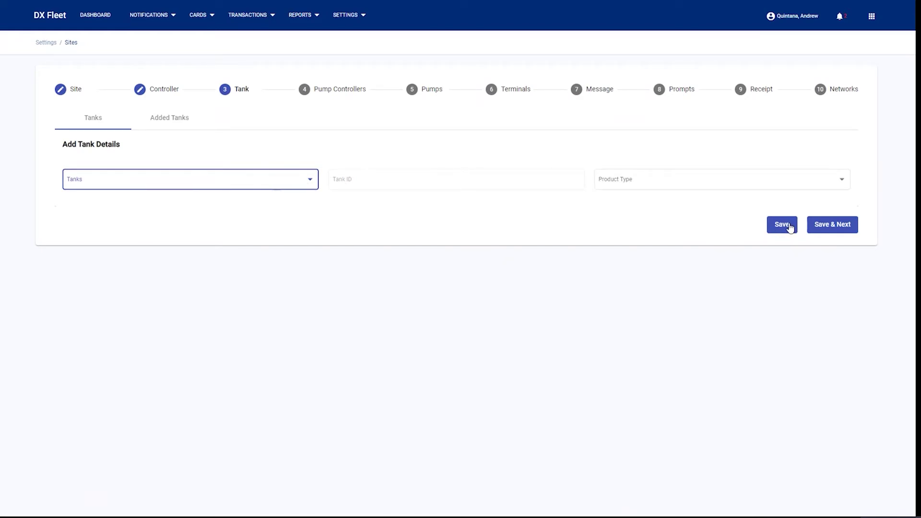
left_click(171, 120)
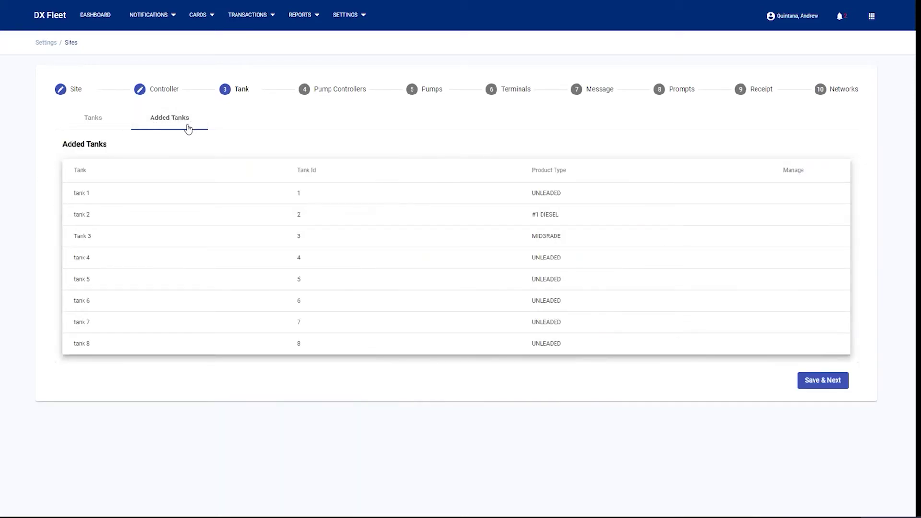
left_click(336, 98)
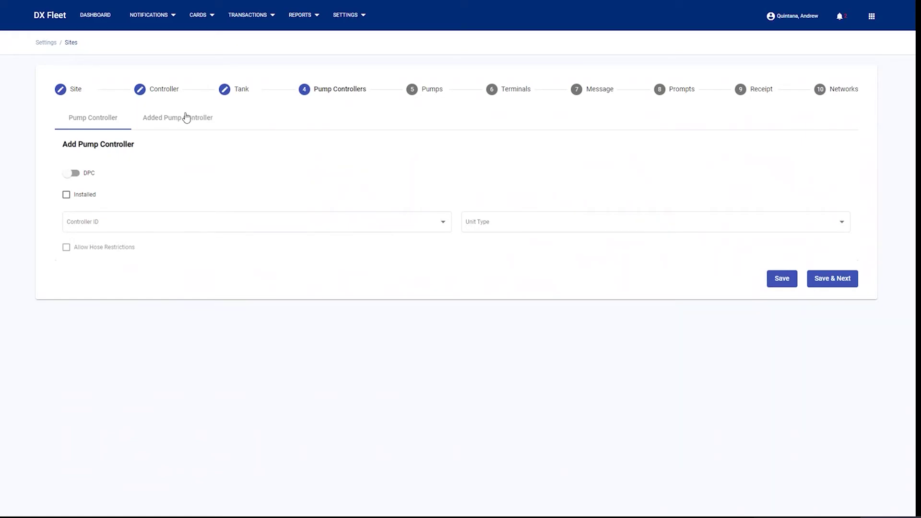
left_click(186, 118)
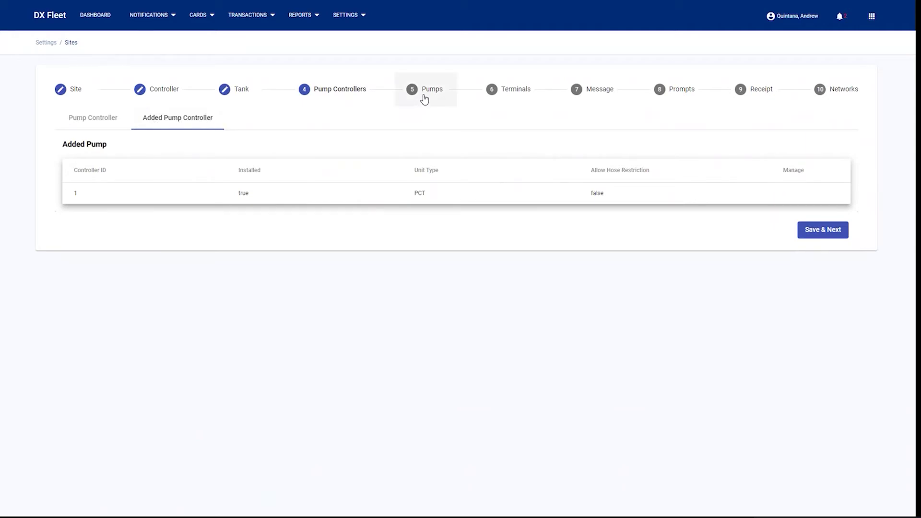
Review the site's added pumps, then reach the Message step's display message list.
left_click(423, 98)
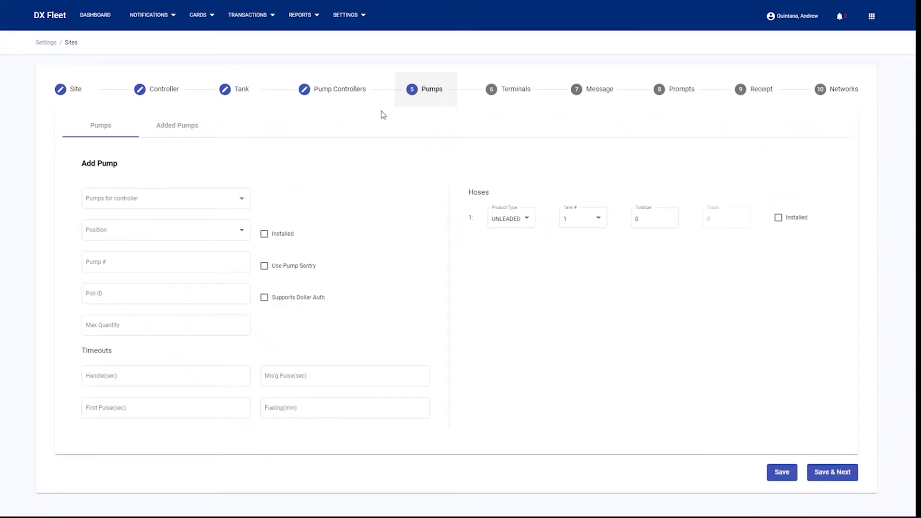
left_click(178, 124)
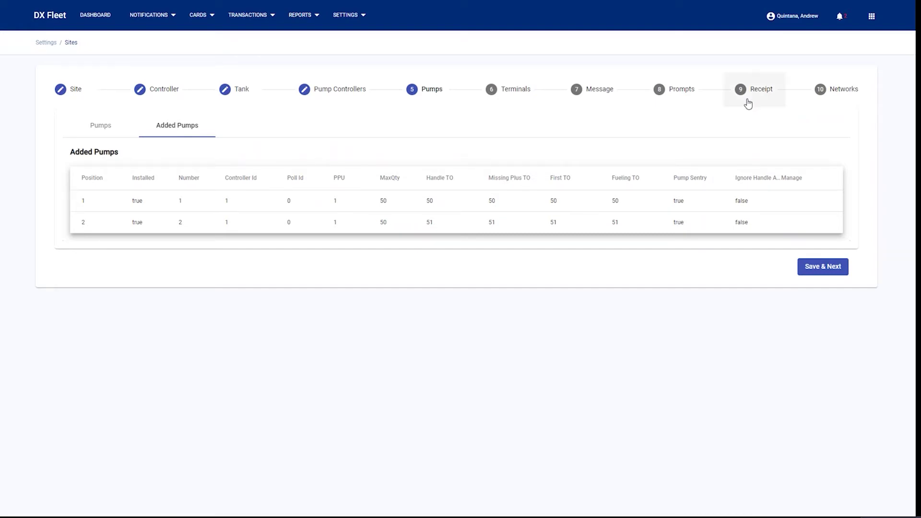
left_click(602, 93)
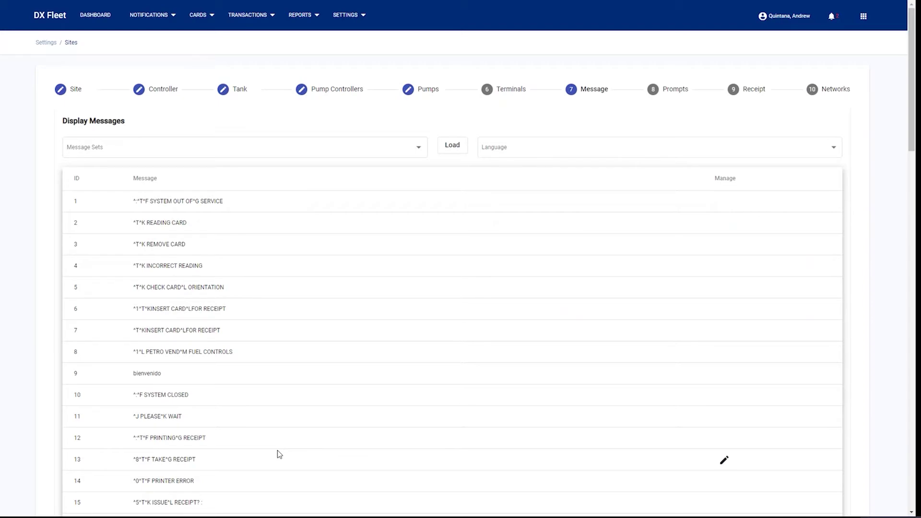
Edit the organisation from Settings, review the product Type setup, then view the Restriction step.
left_click(346, 23)
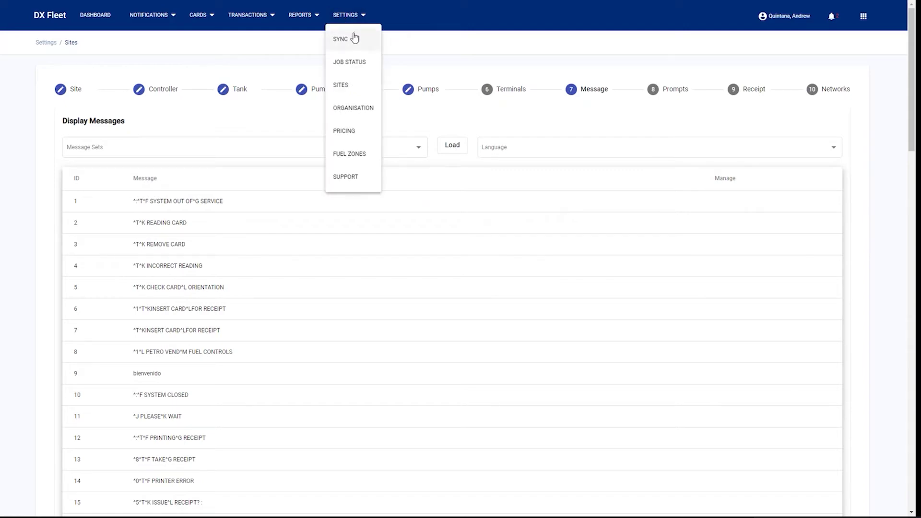
left_click(355, 112)
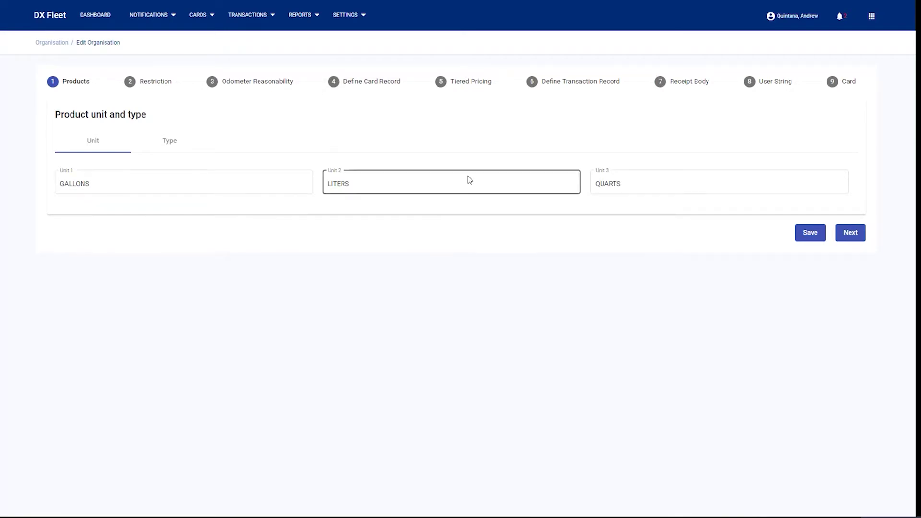
left_click(191, 147)
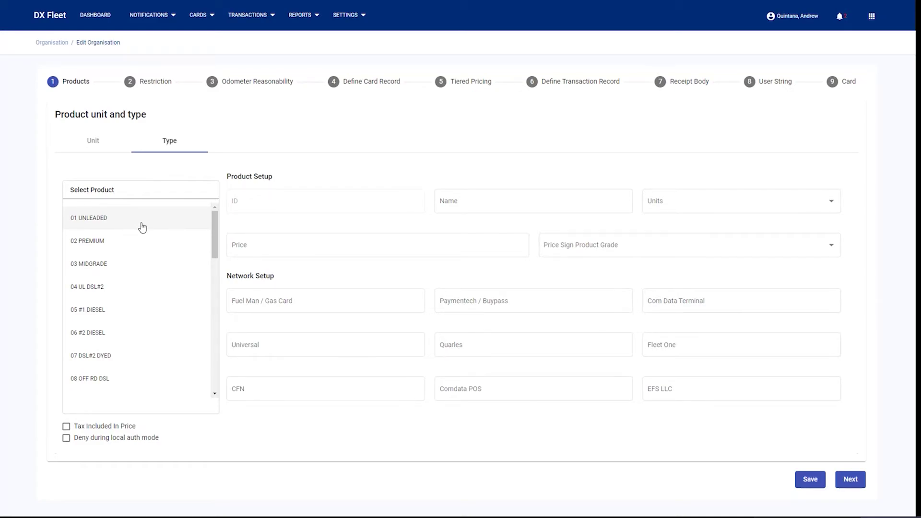
left_click(154, 91)
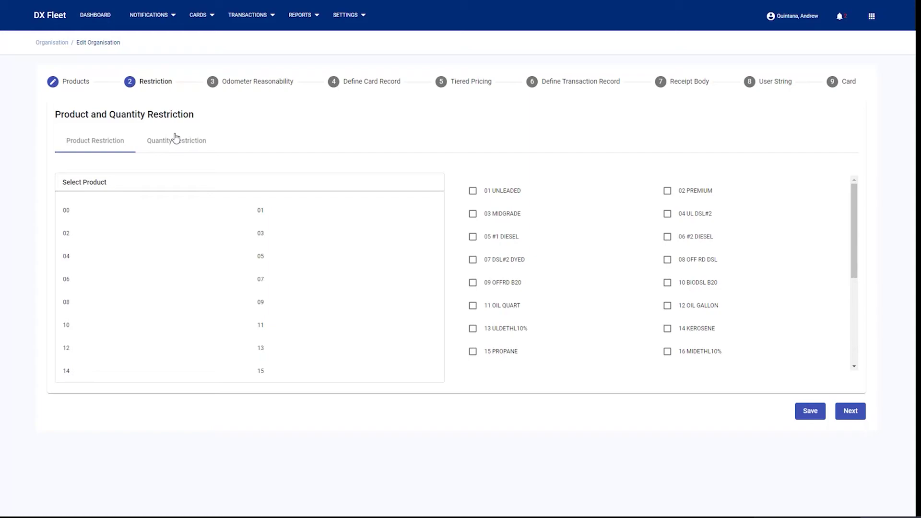
Go to step 4 Define Card Record and review its card and account options.
left_click(361, 85)
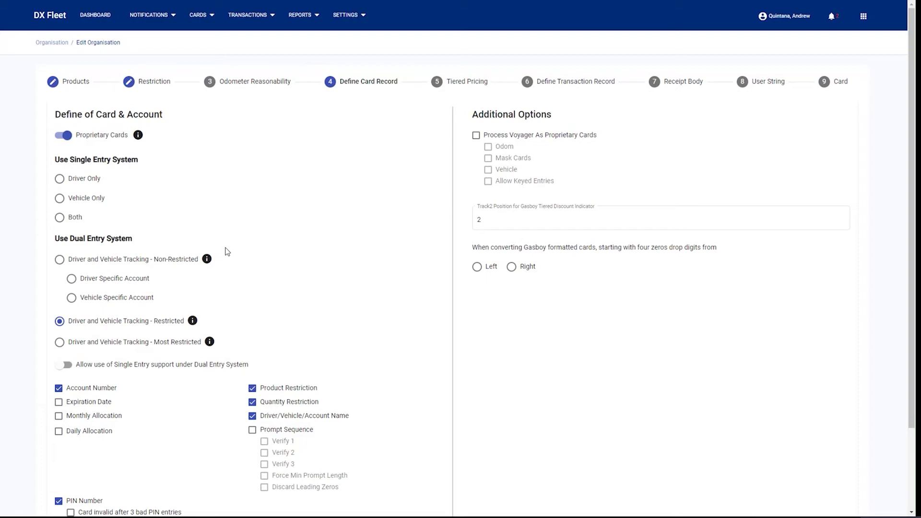
scroll(269, 253, "down", 2)
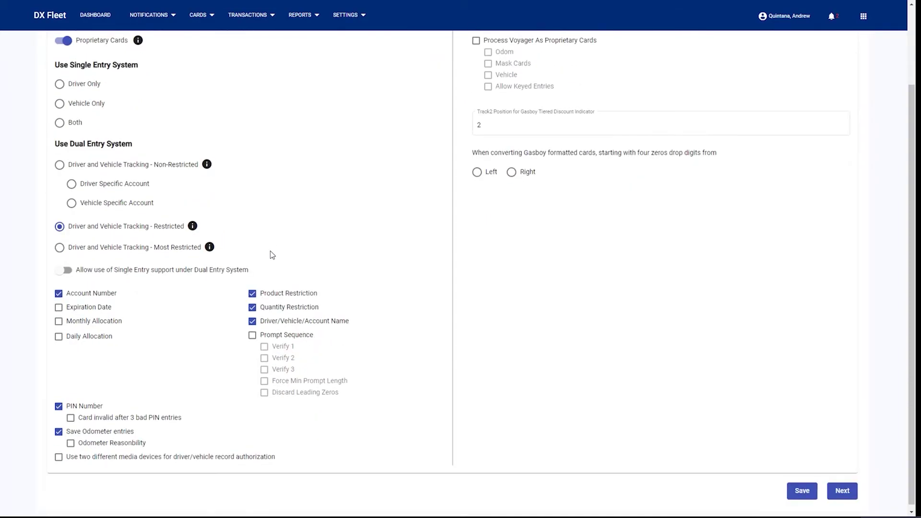
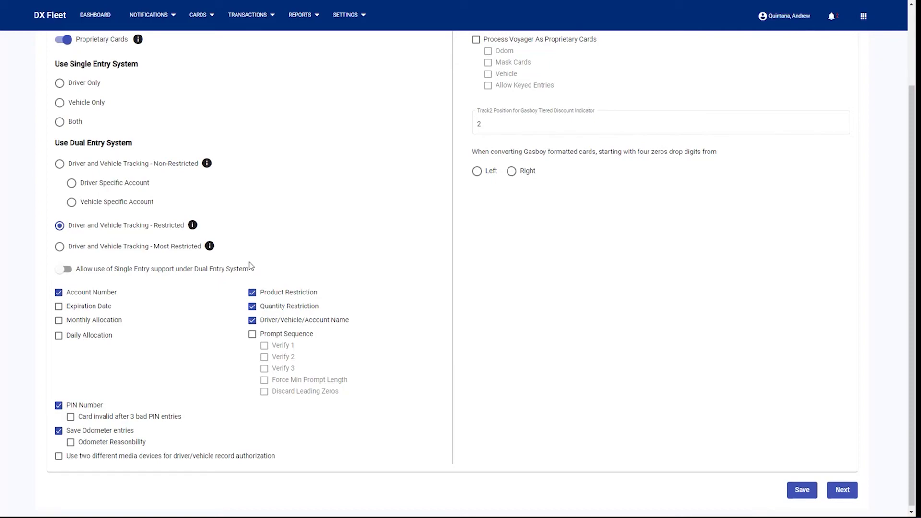
Turn PIN Number off and back on, then save the Define Card Record settings.
scroll(330, 340, "down", 1)
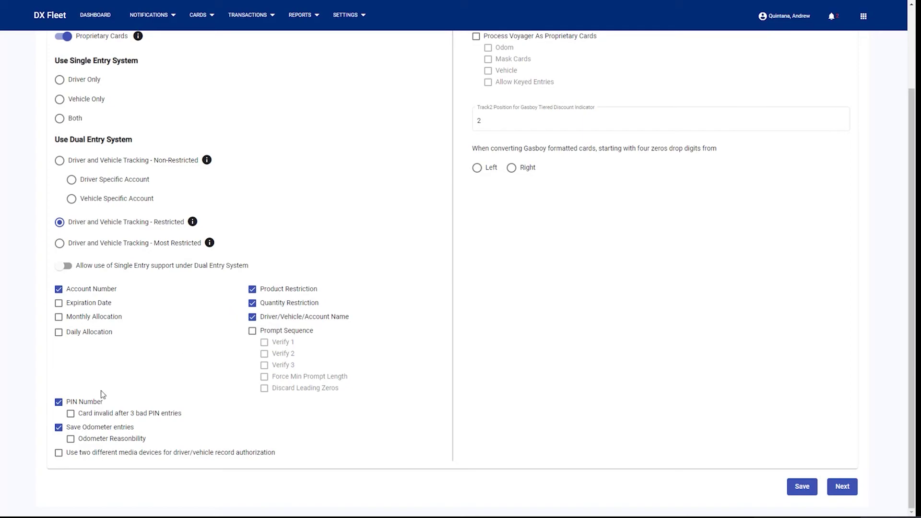
left_click(58, 404)
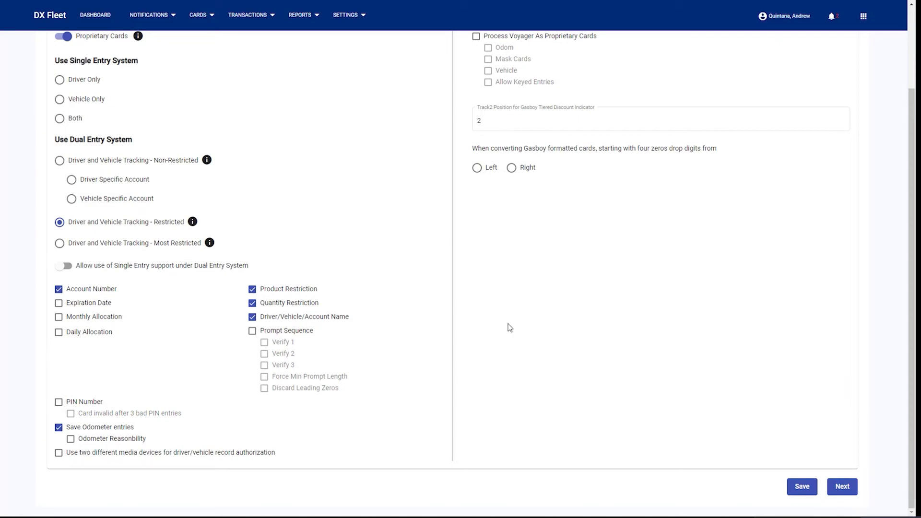
left_click(58, 402)
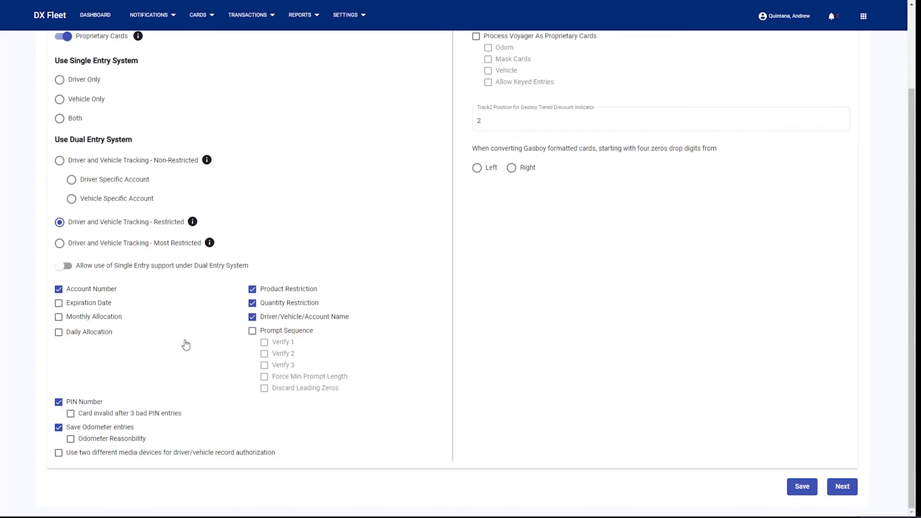
left_click(815, 493)
Open Organisation settings and jump to wizard step 7, Receipt Body.
left_click(350, 15)
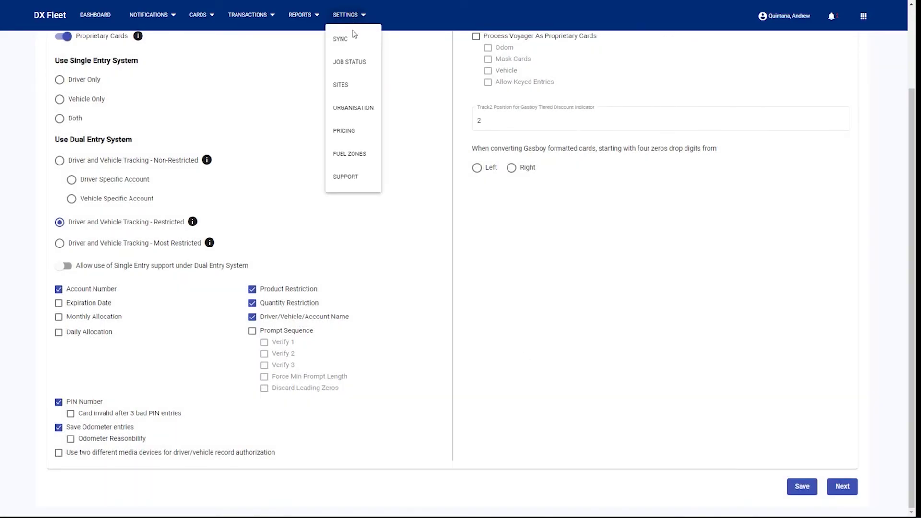
left_click(354, 109)
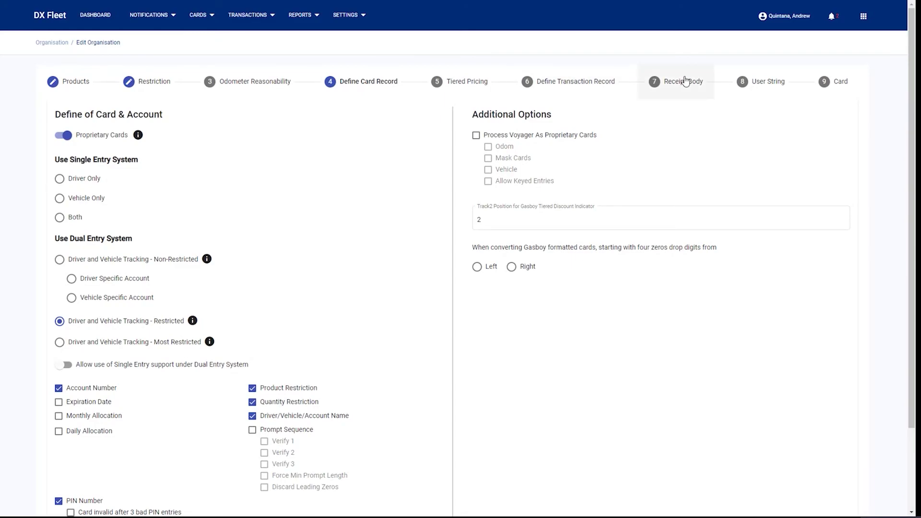
left_click(686, 85)
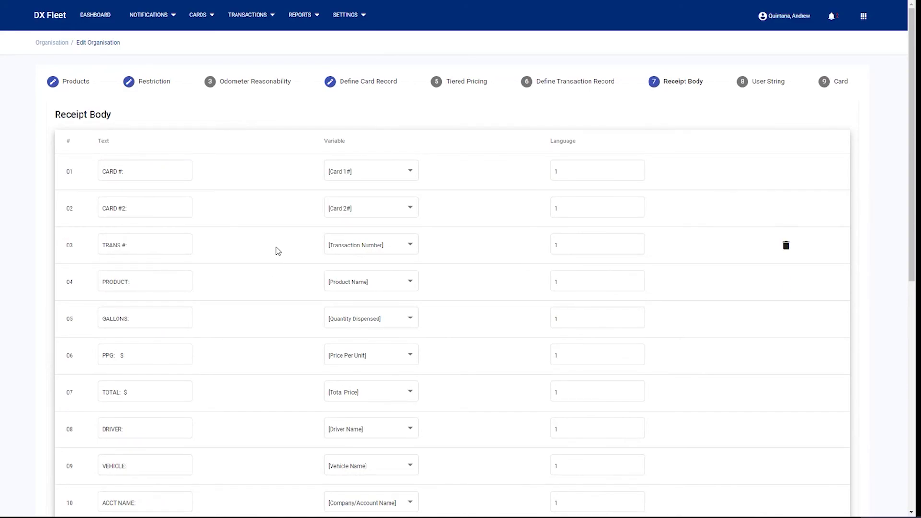
Move to the User String step and highlight the Card user 1 and Card user 2 values.
left_click(768, 90)
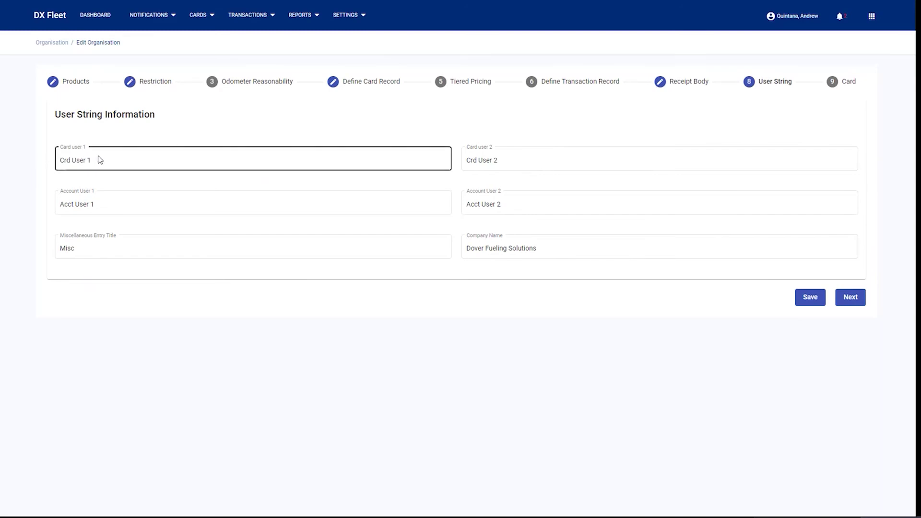
left_click_drag(95, 159, 45, 160)
left_click(138, 158)
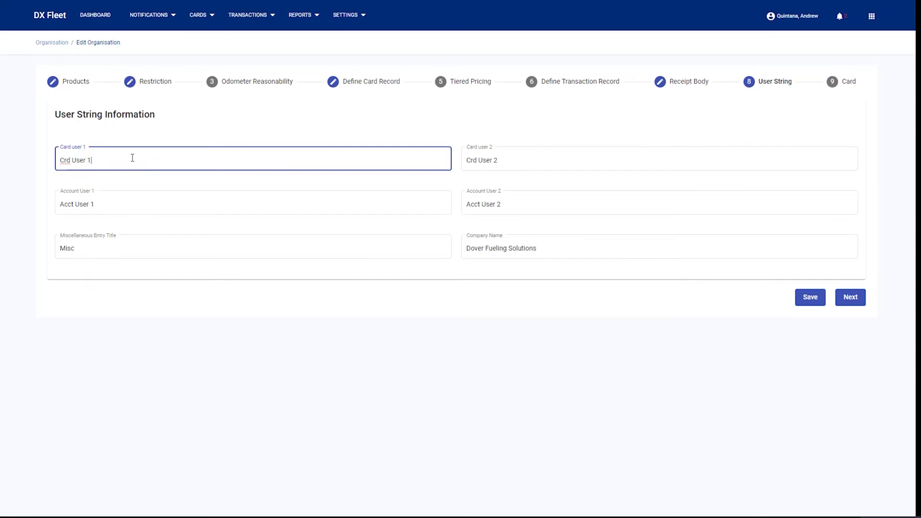
left_click_drag(131, 157, 39, 158)
left_click(110, 160)
left_click_drag(121, 162, 53, 160)
left_click_drag(512, 161, 453, 164)
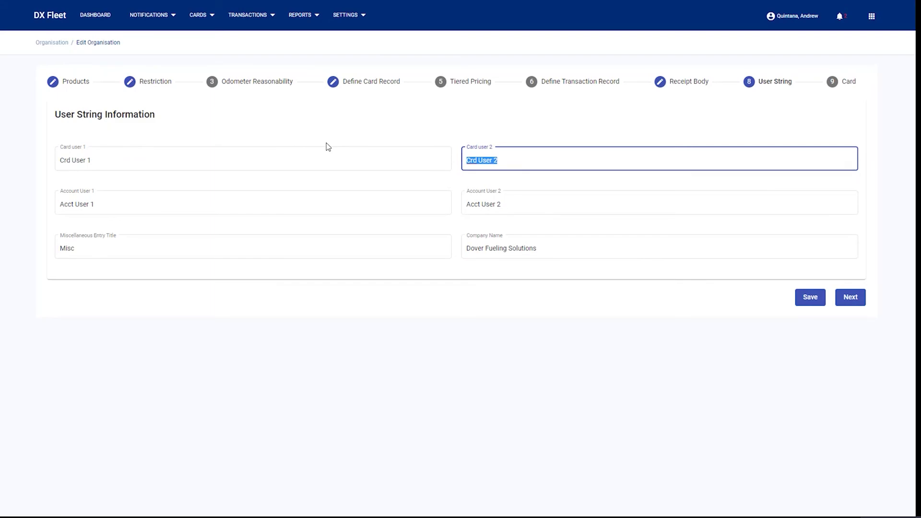
Open the Pricing page and put focus in the UNLEADED price field.
left_click(339, 20)
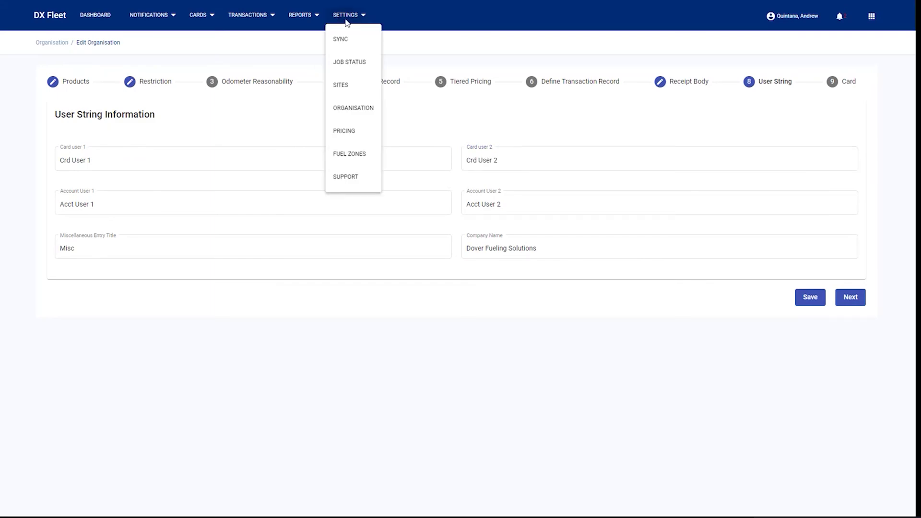
left_click(347, 134)
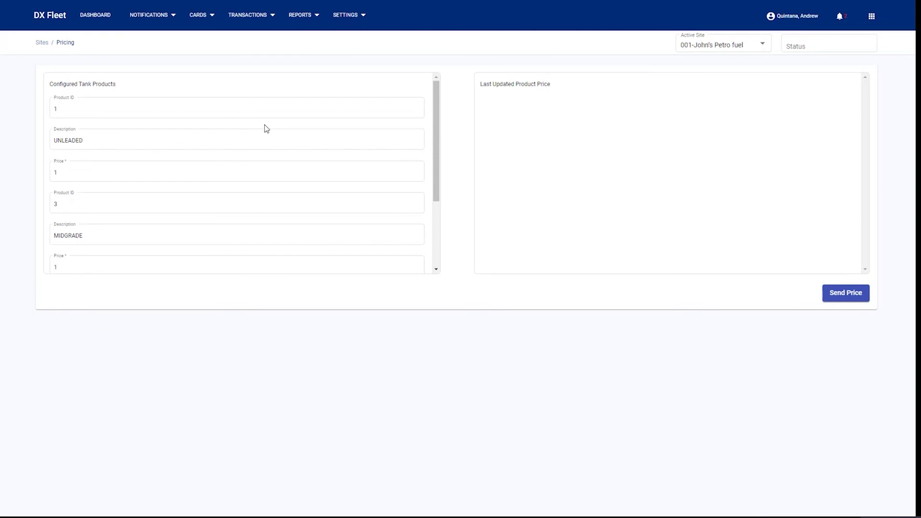
left_click(104, 174)
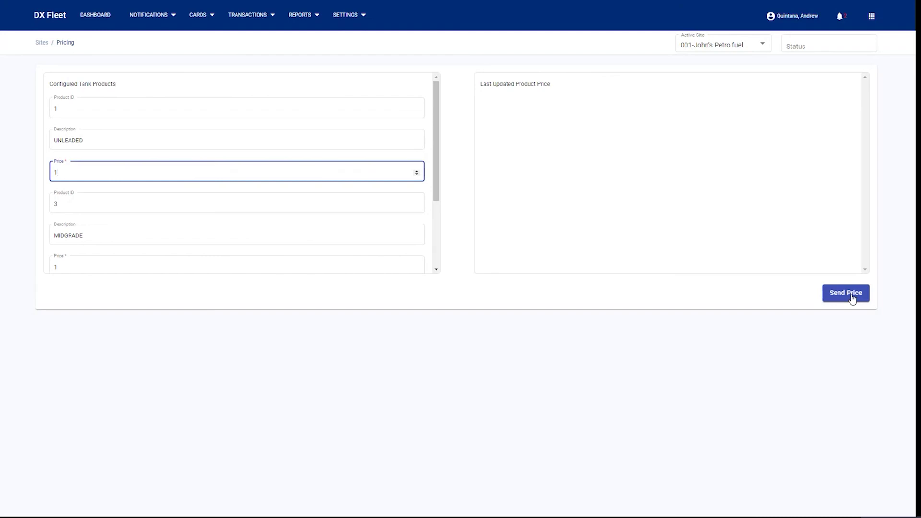
left_click(347, 16)
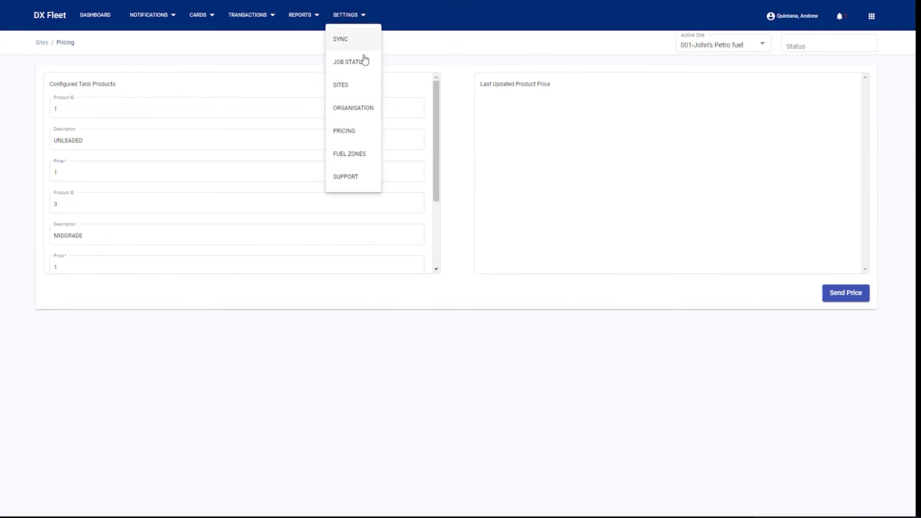
Go to Fuel Zones, start a new fuel zone, then dismiss the Settings menu.
left_click(348, 155)
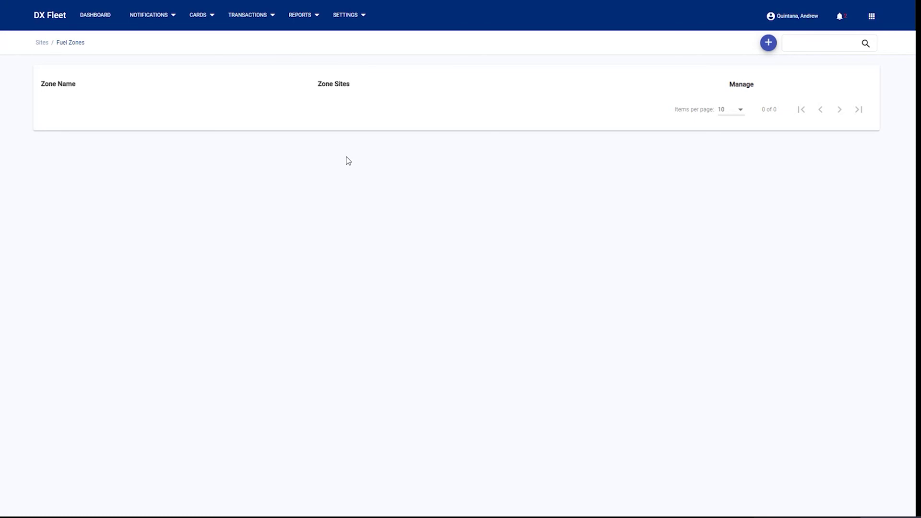
left_click(768, 43)
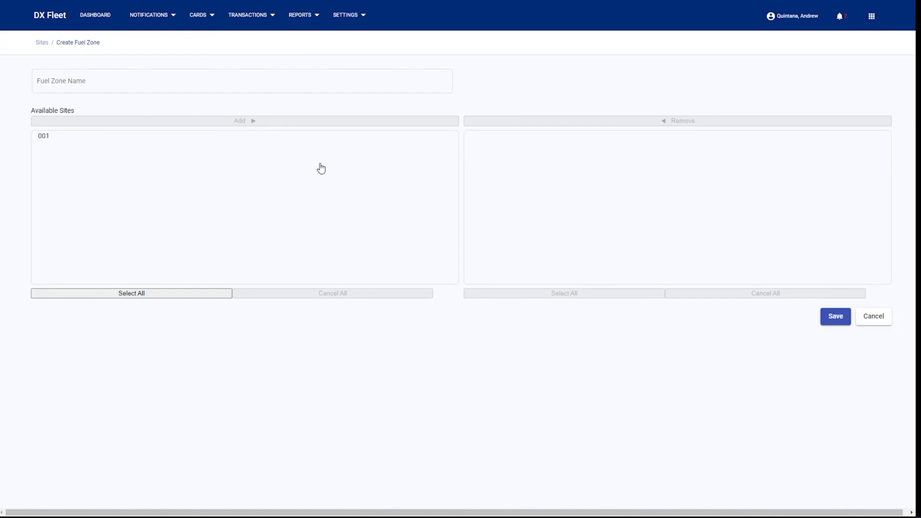
left_click(349, 17)
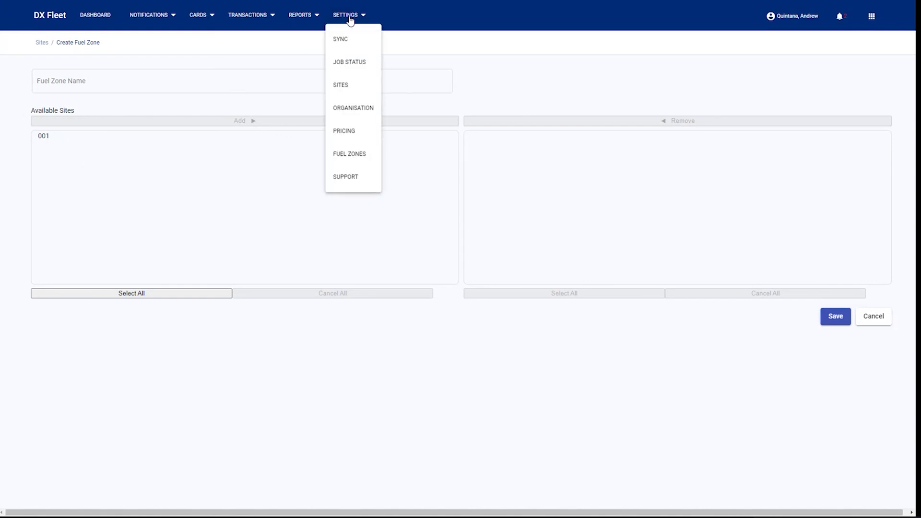
left_click(416, 17)
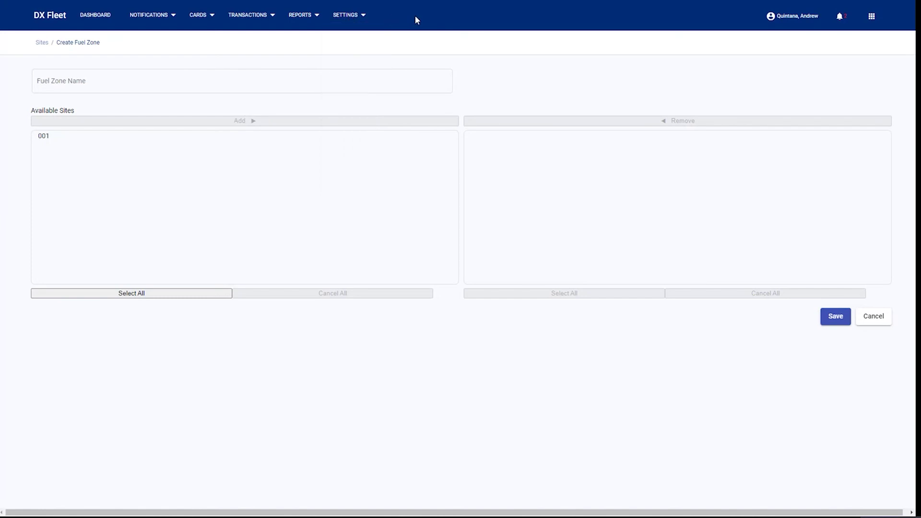